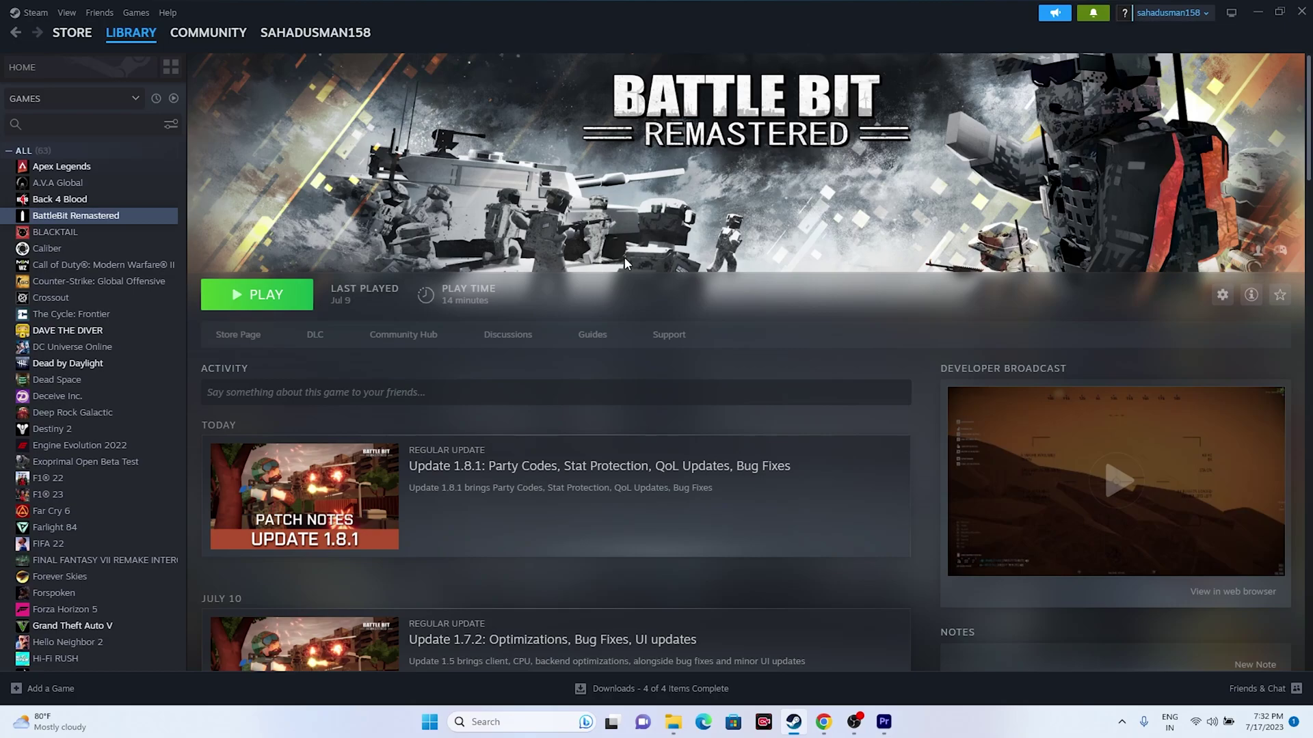
Show the computer's Restart option among the power choices, then dismiss it without restarting.
click(429, 722)
click(826, 675)
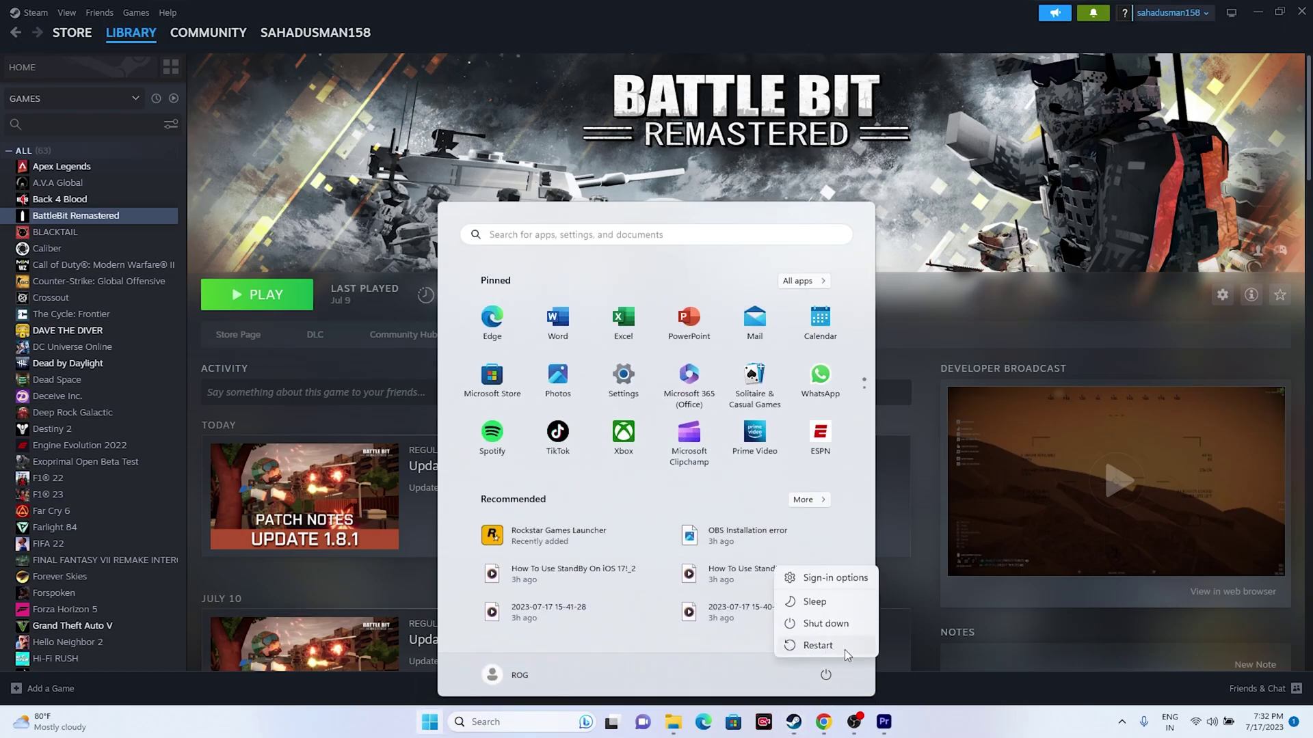
click(984, 730)
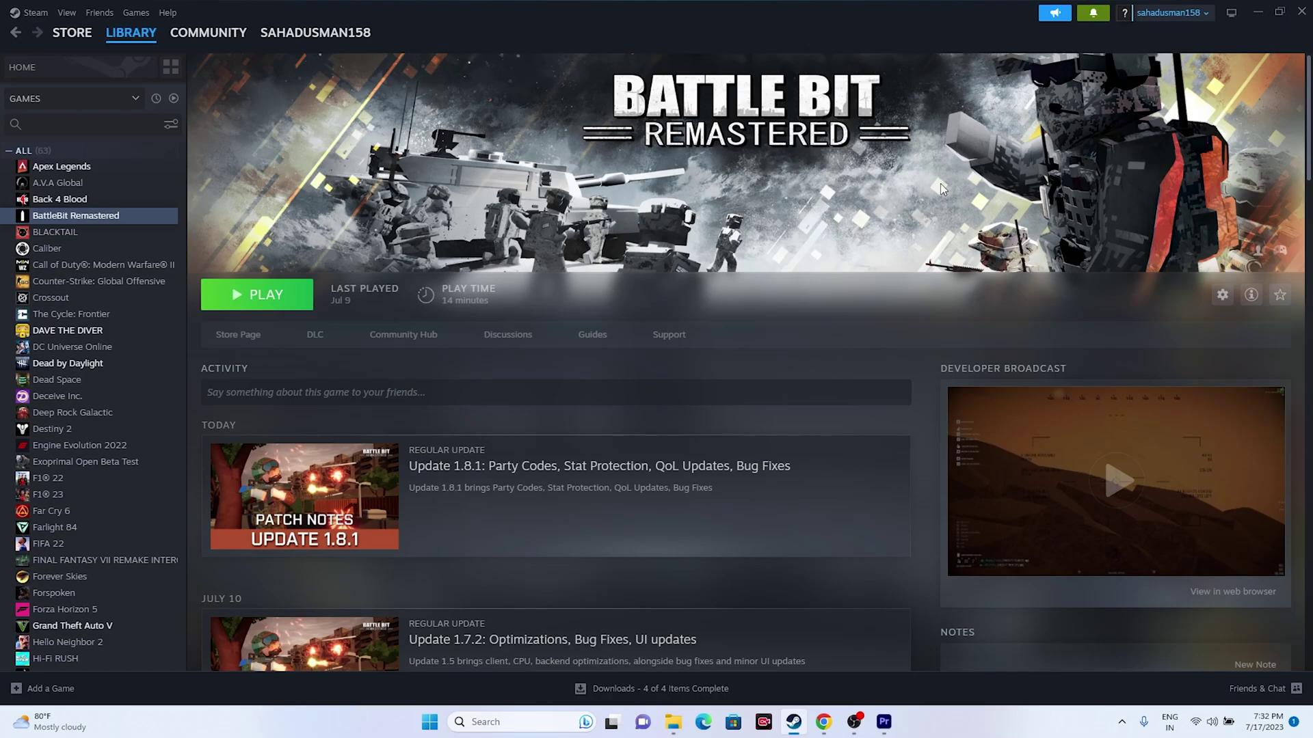
Exit Steam completely and refresh the Windows desktop.
click(26, 15)
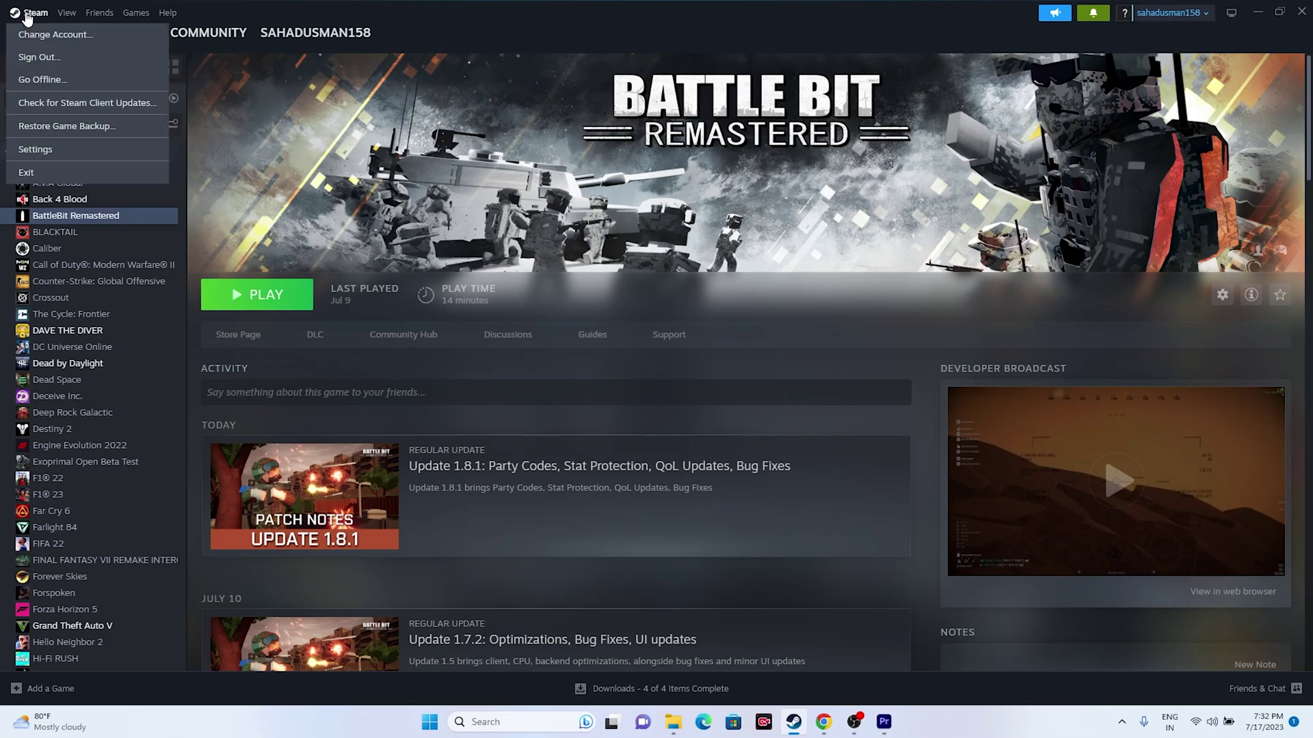
click(46, 171)
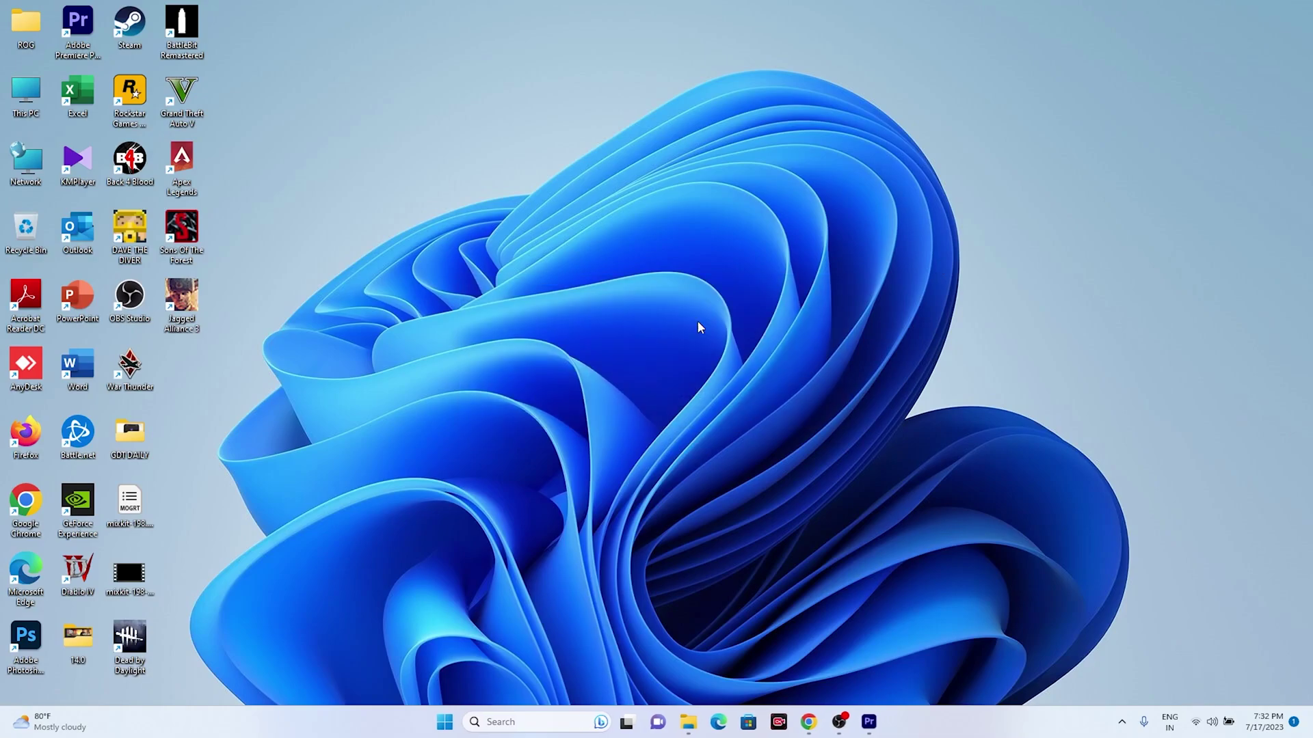
right_click(458, 244)
click(503, 299)
right_click(555, 233)
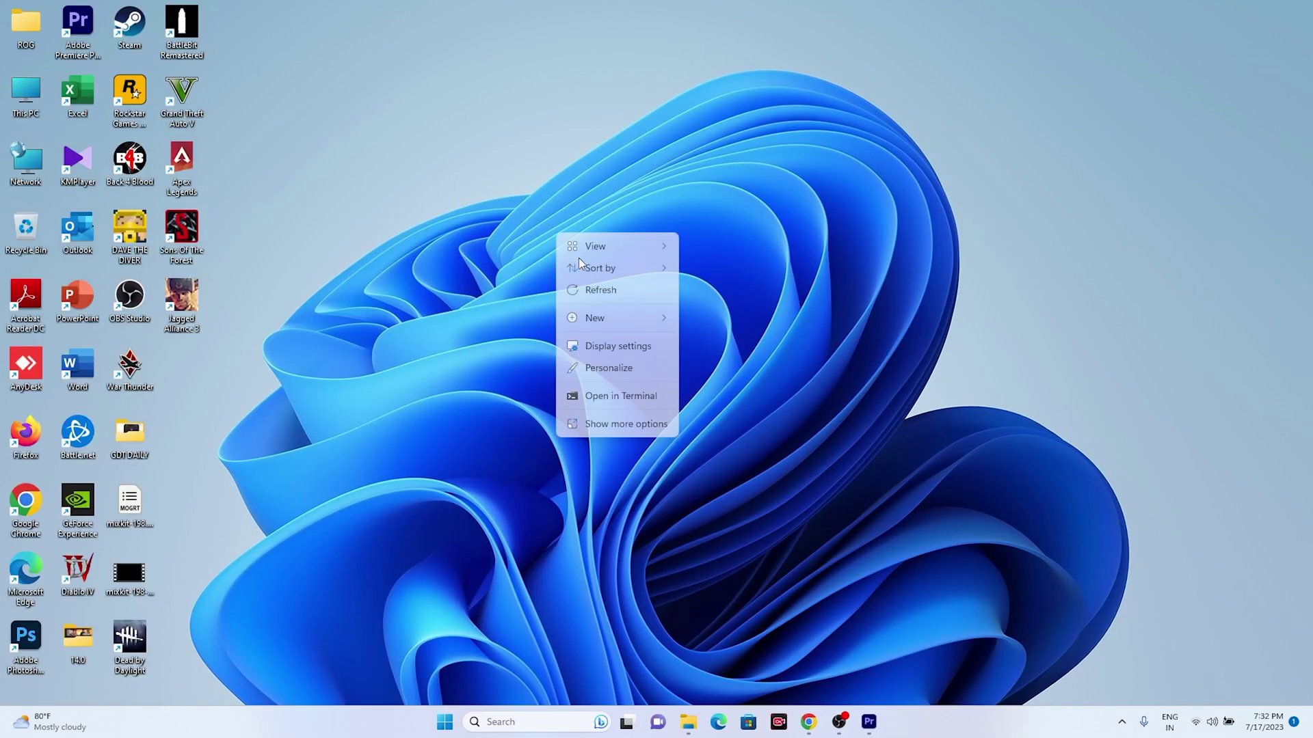
click(602, 287)
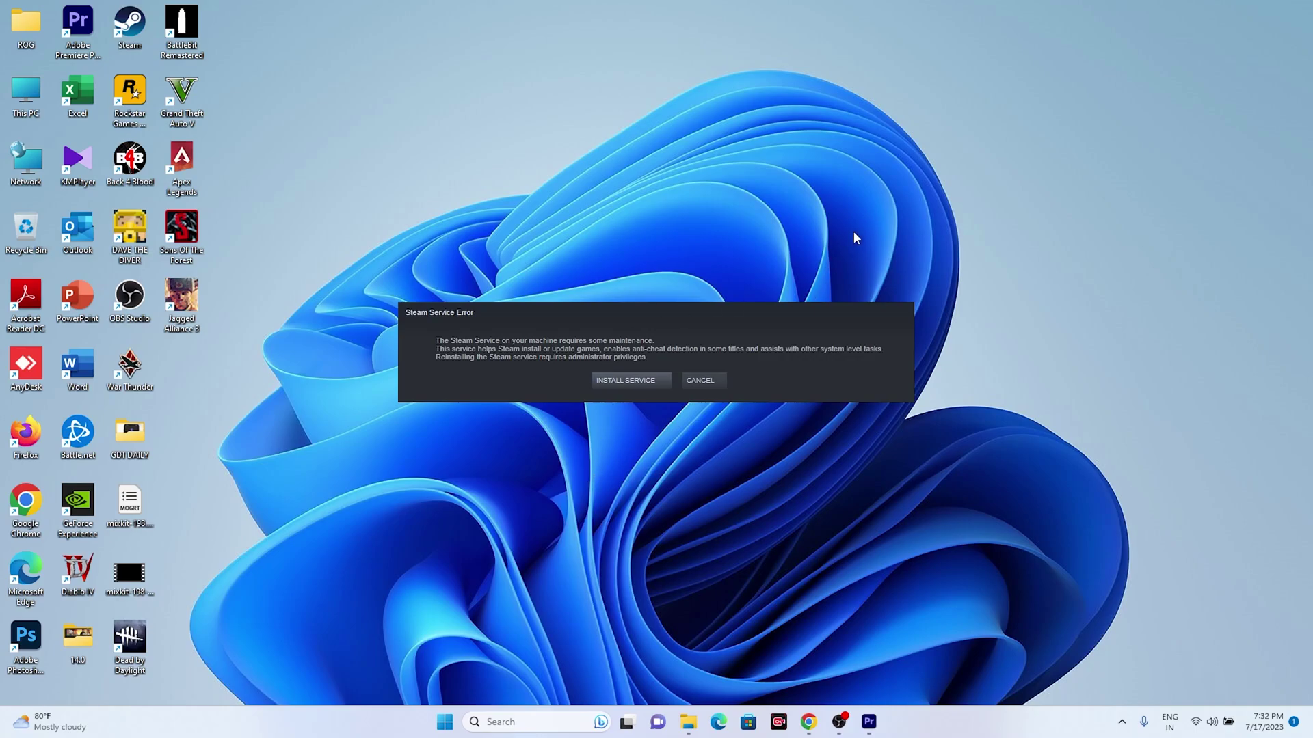
Dismiss the Steam Service Error dialog and refresh the desktop again.
key(Escape)
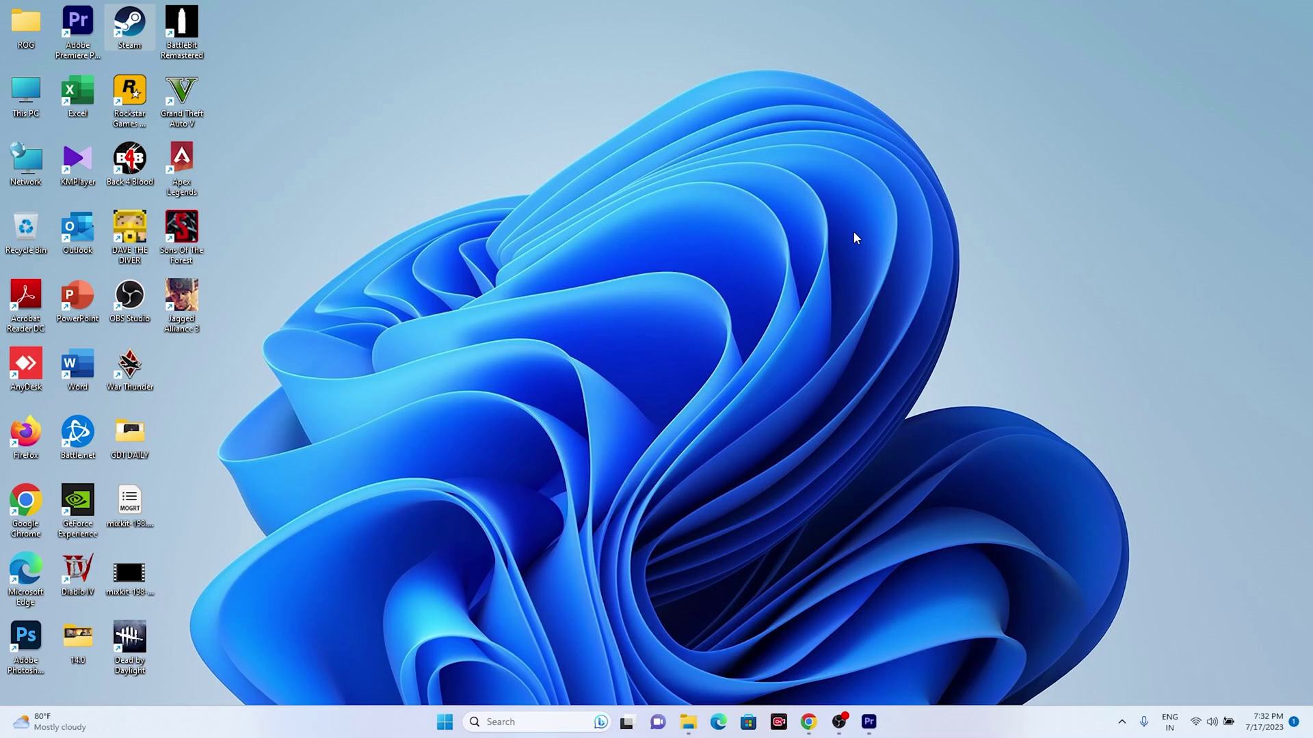
right_click(744, 260)
click(759, 319)
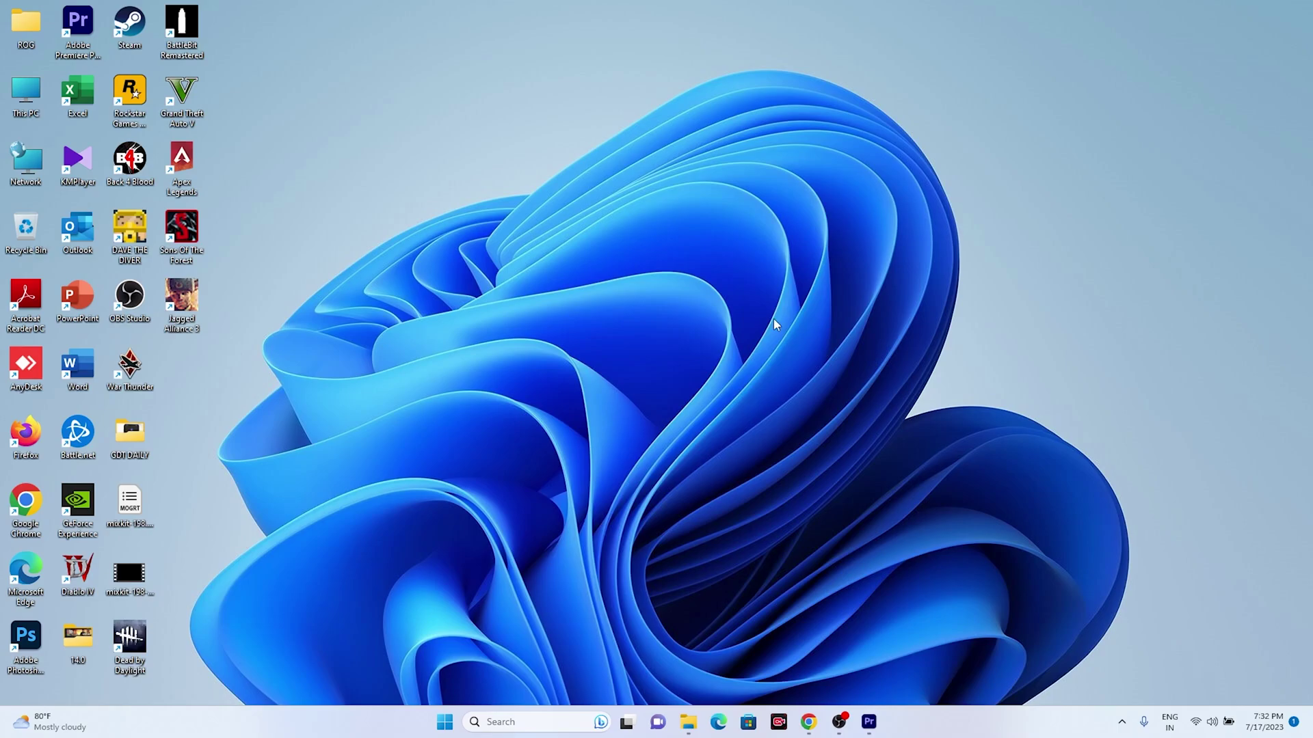
right_click(764, 295)
click(804, 346)
Relaunch Steam and open the BattleBit Remastered page in the game library.
click(142, 43)
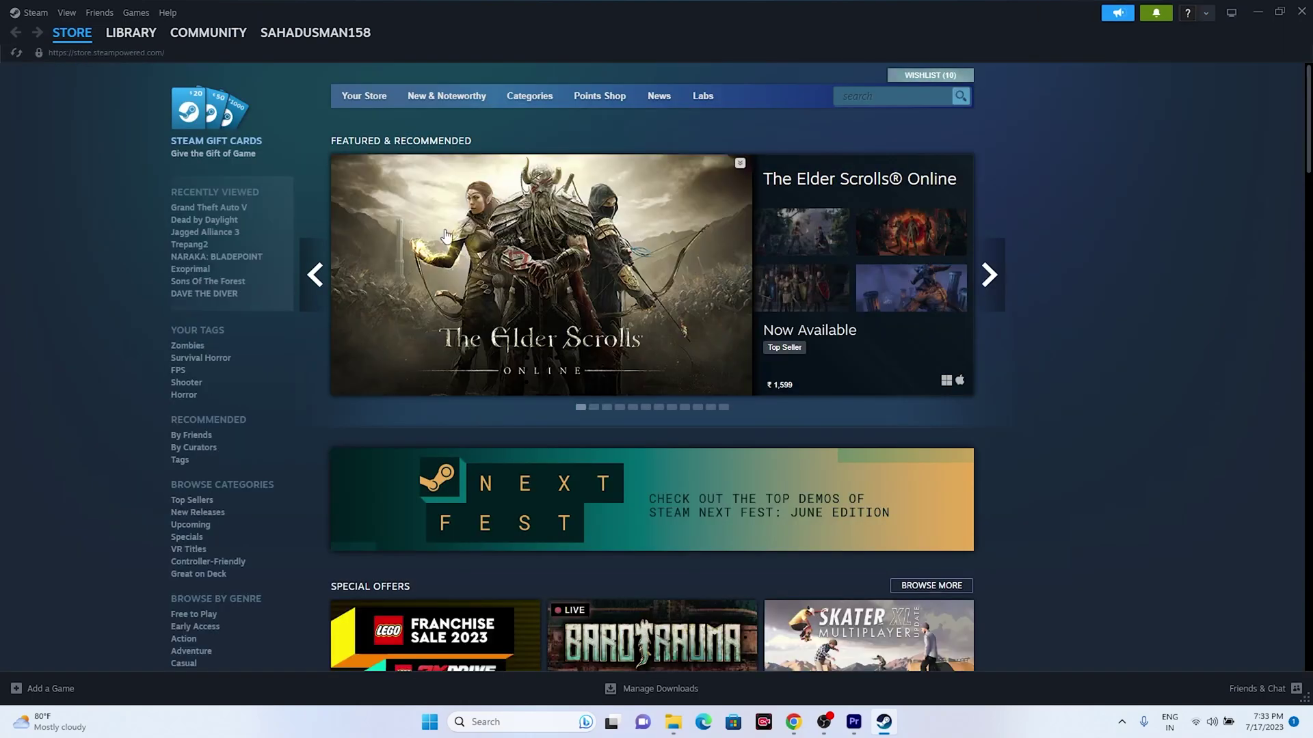
click(130, 34)
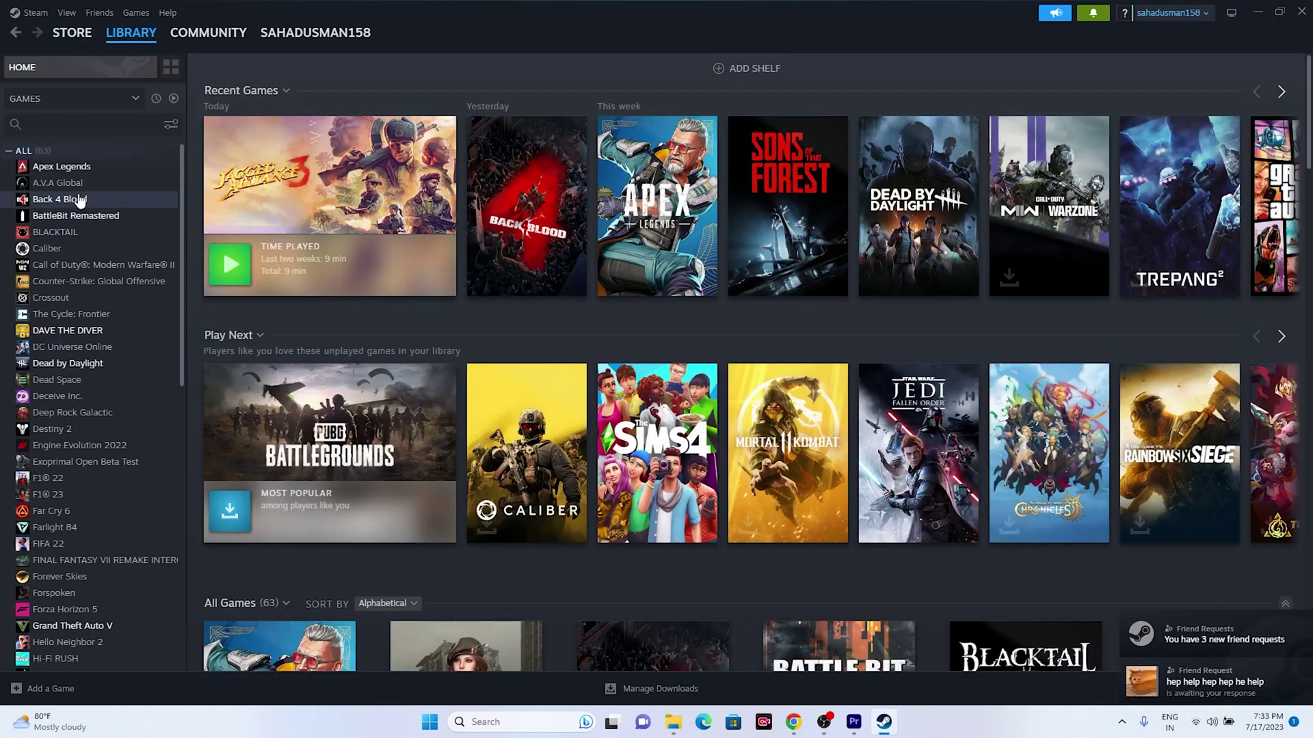
click(87, 215)
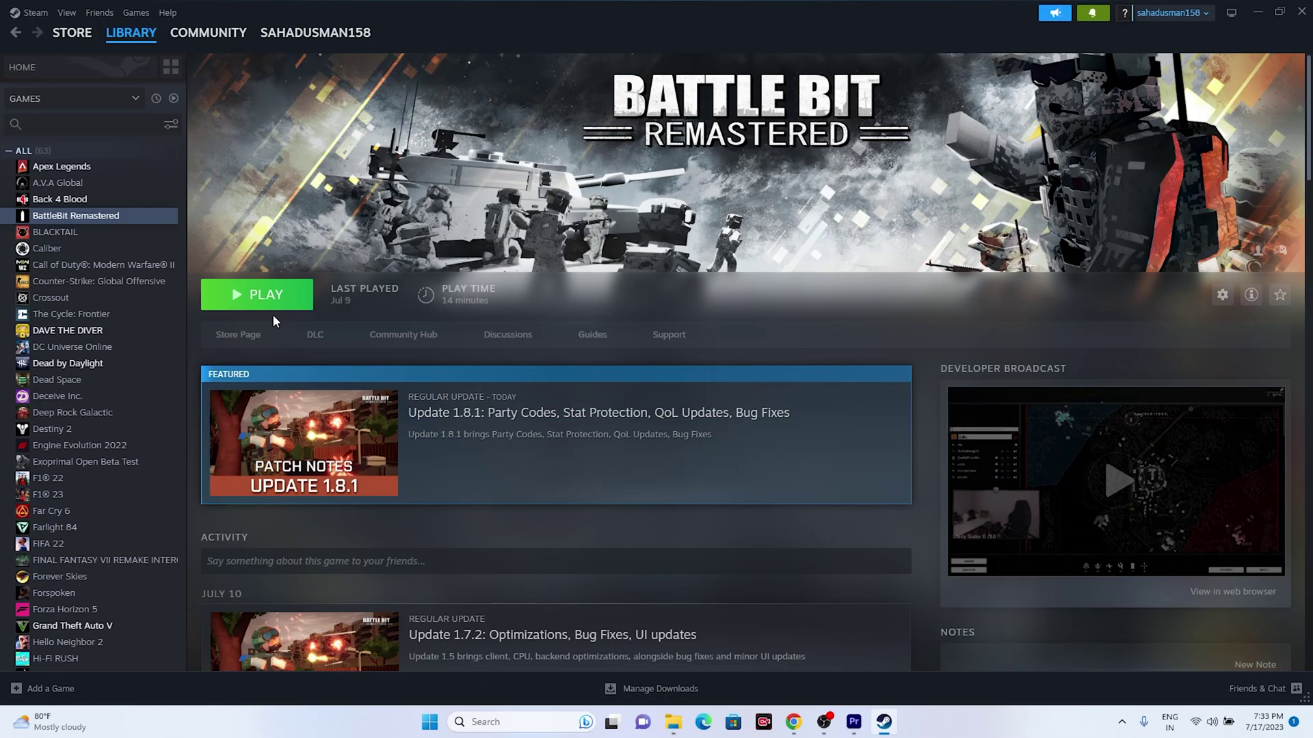
Browse to BattleBit Remastered's installation folder from the game's Installed Files properties and maximize the folder window.
right_click(83, 225)
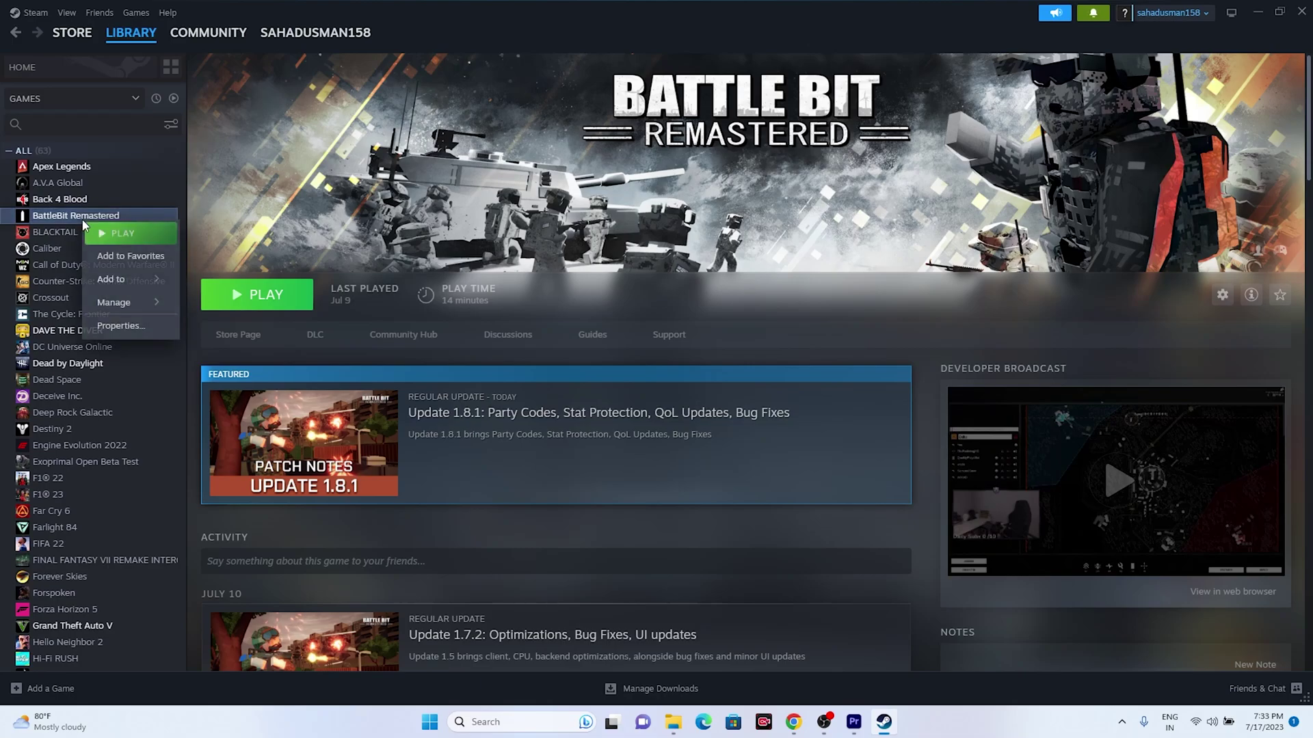
click(109, 327)
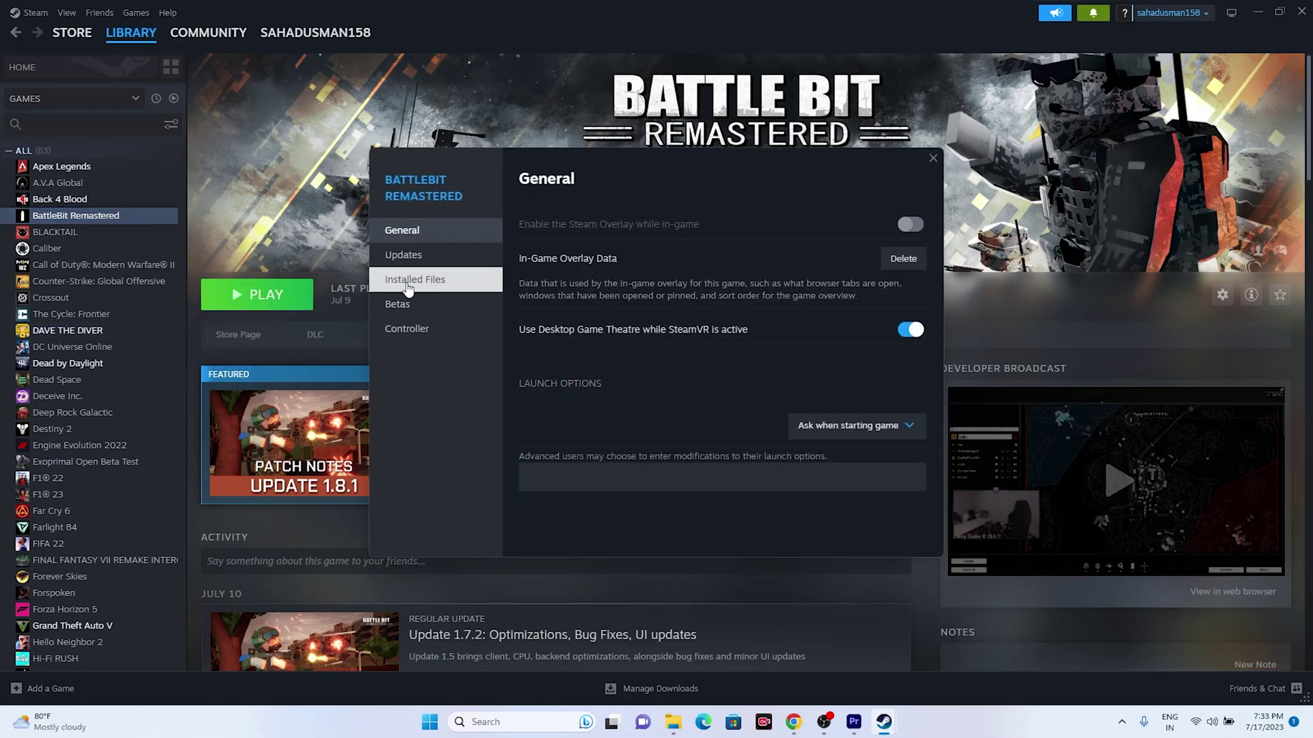
click(410, 284)
click(898, 224)
click(1257, 11)
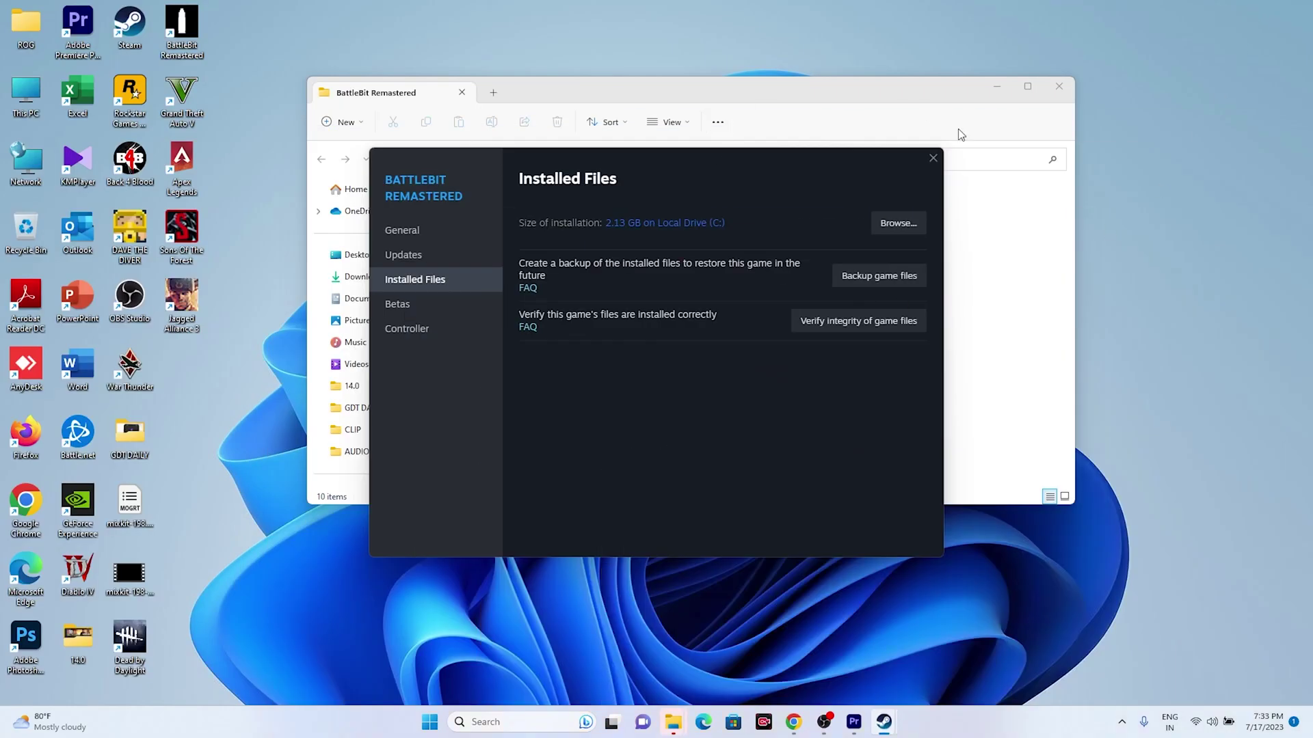
click(1029, 90)
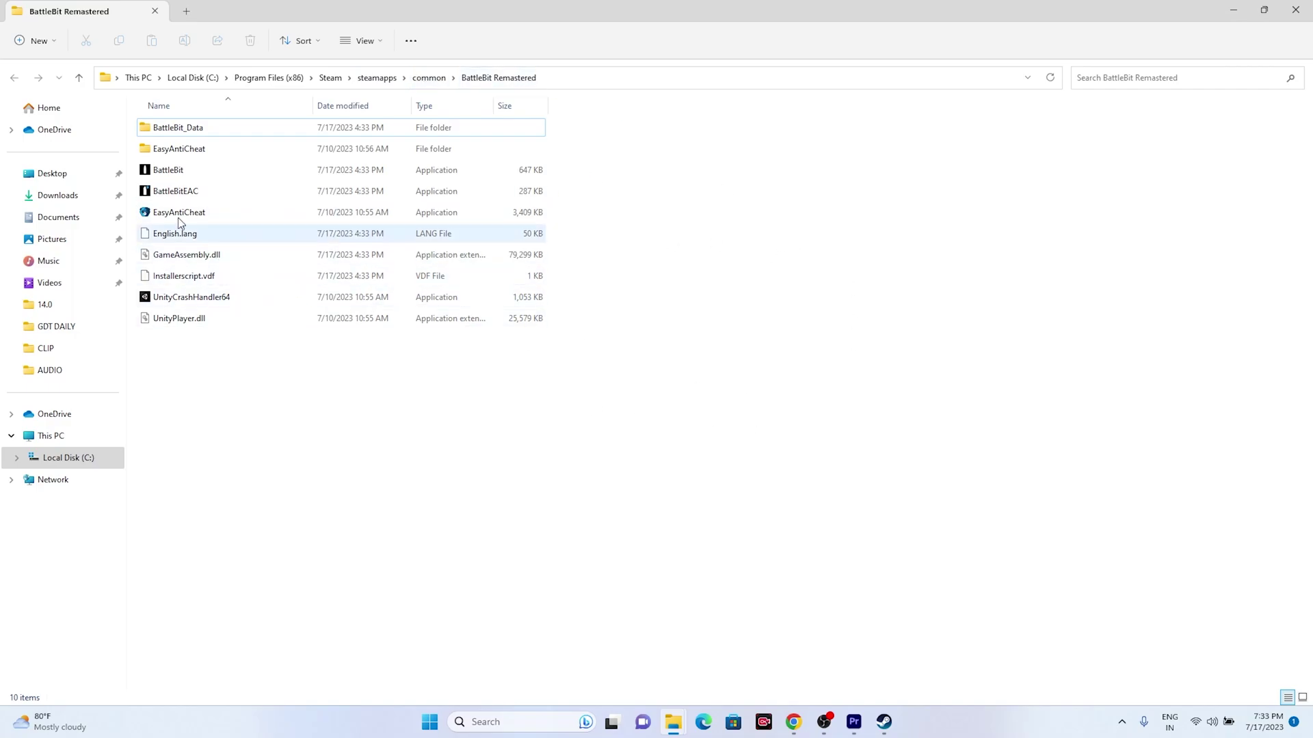
Examine the UnityCrashHandler64 and BattleBitEAC applications in the game folder, then close the folder.
click(234, 301)
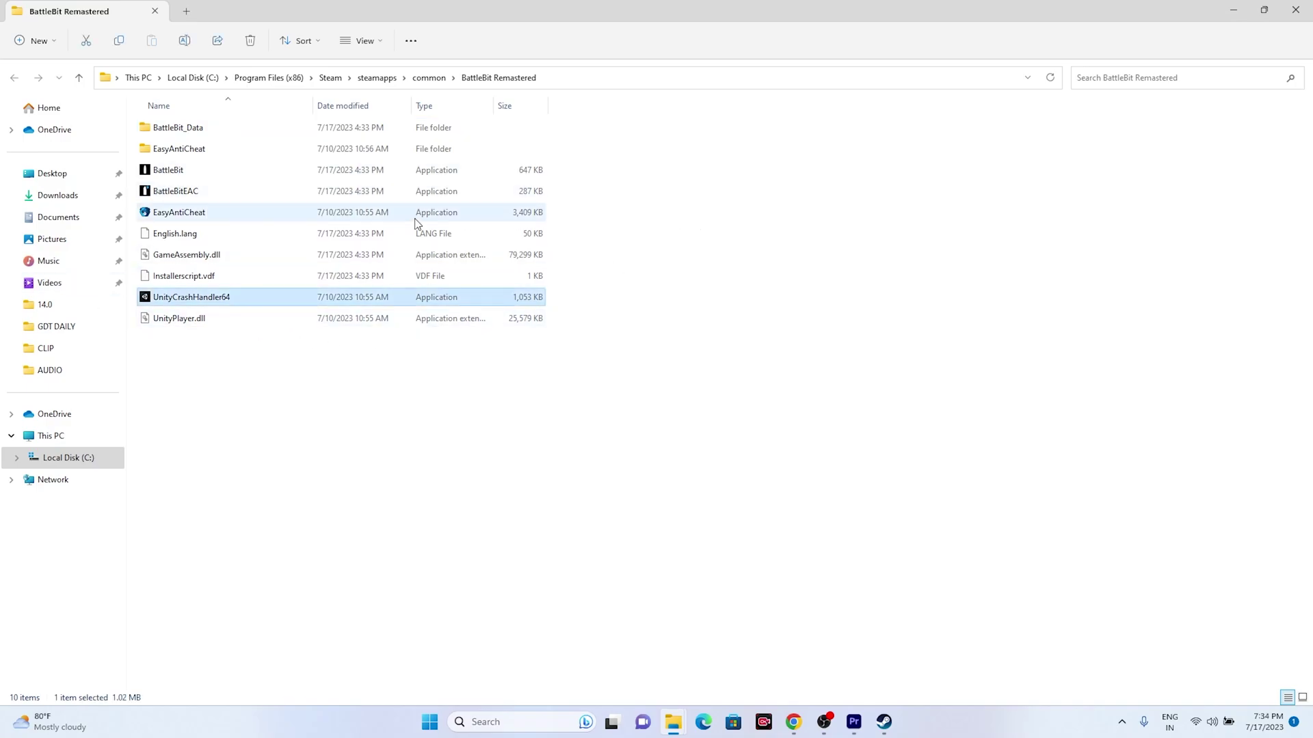
click(195, 192)
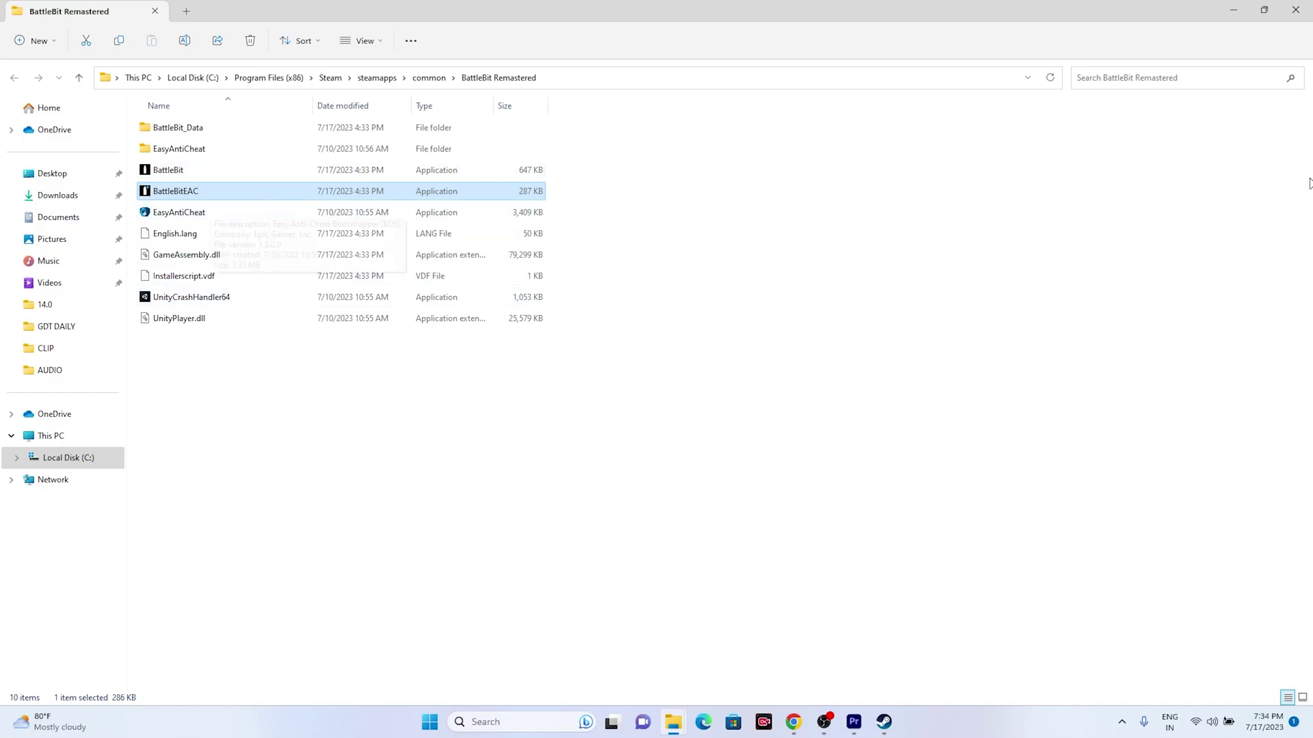
click(1294, 9)
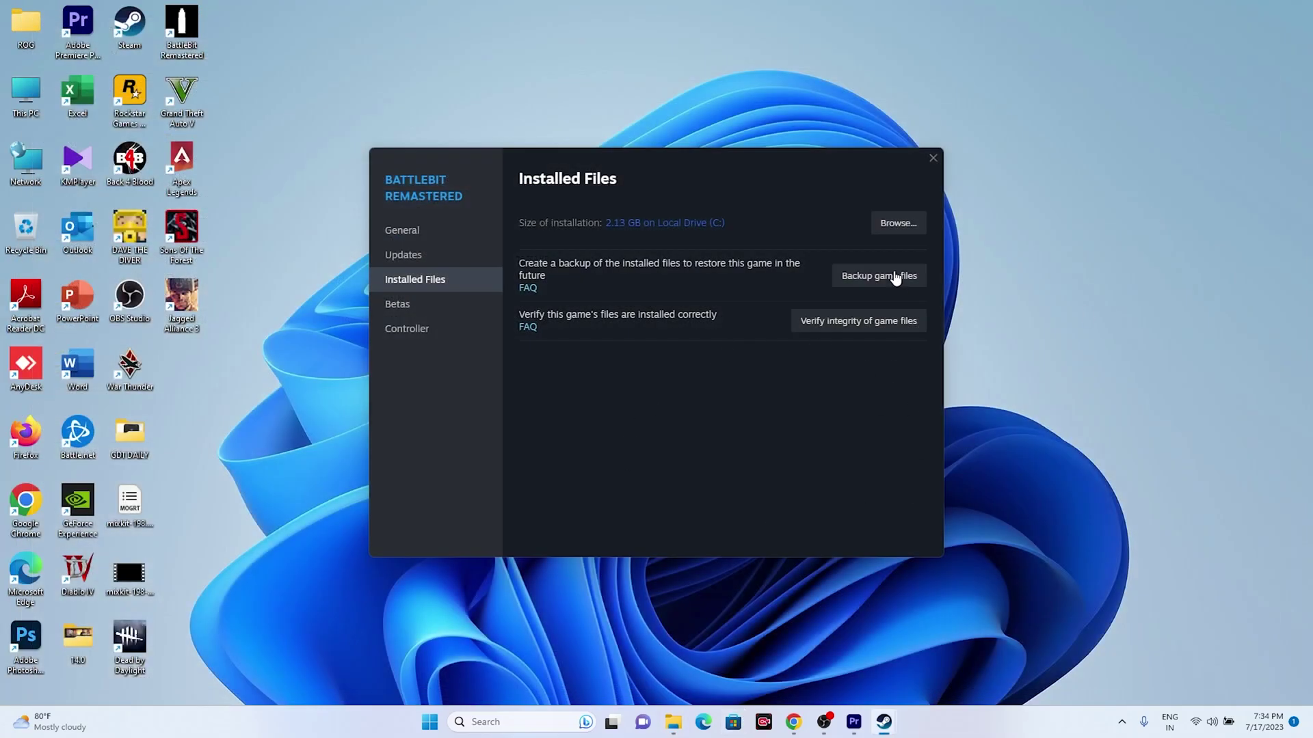
Close the BattleBit Remastered properties window and minimize Steam.
click(932, 158)
click(884, 724)
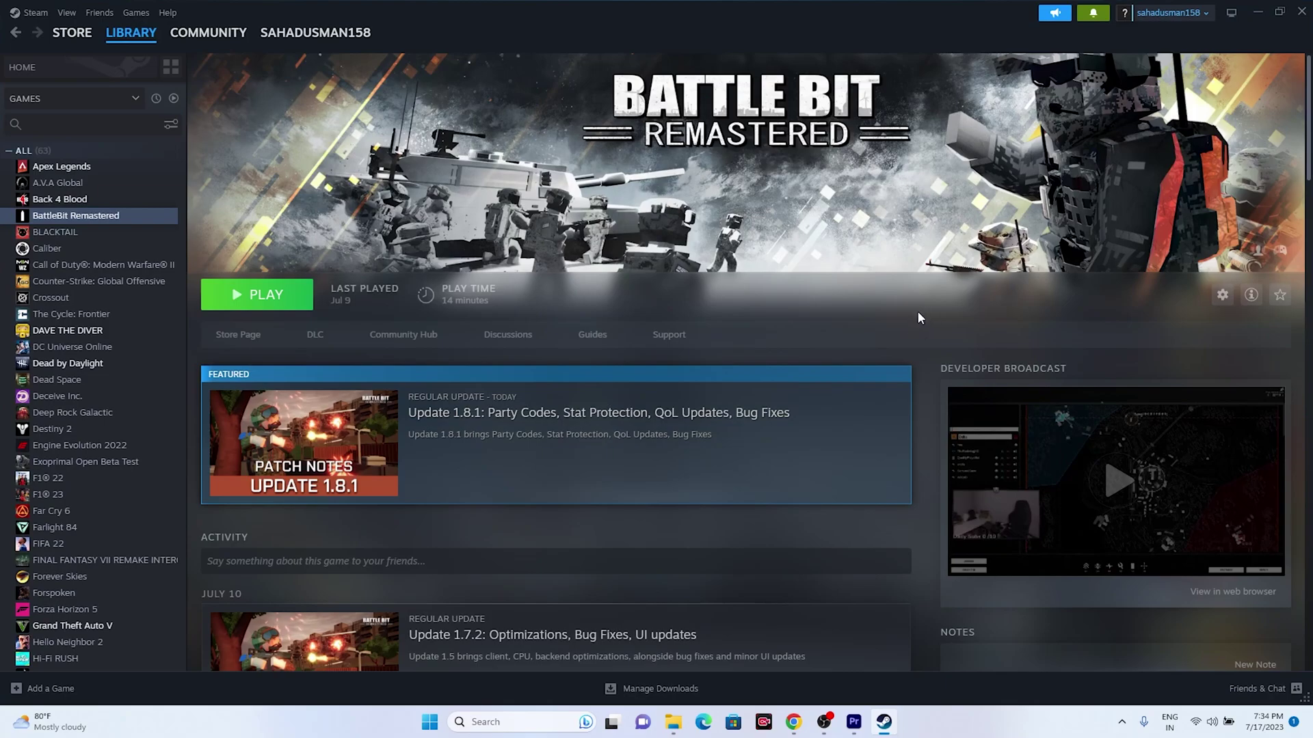
click(1258, 12)
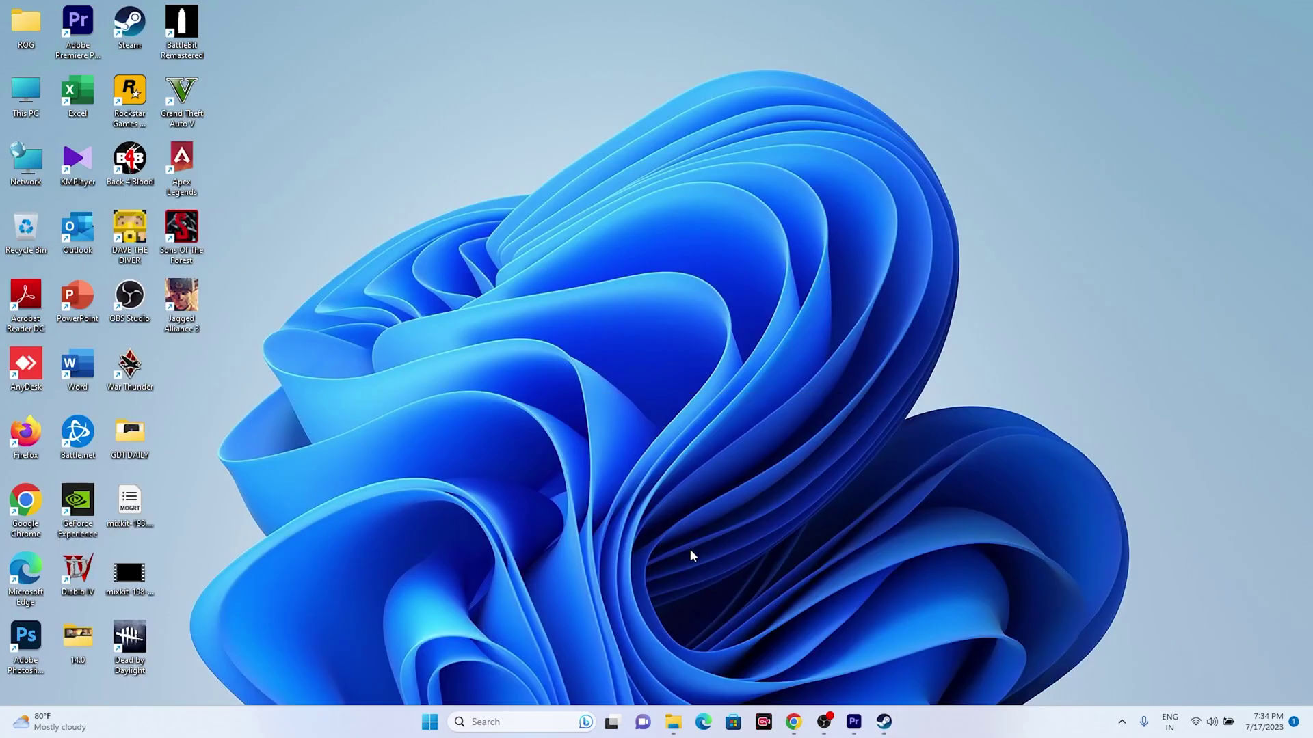
Open Windows Settings and check the automatic time and time zone options under Date & time.
click(499, 721)
text(settings)
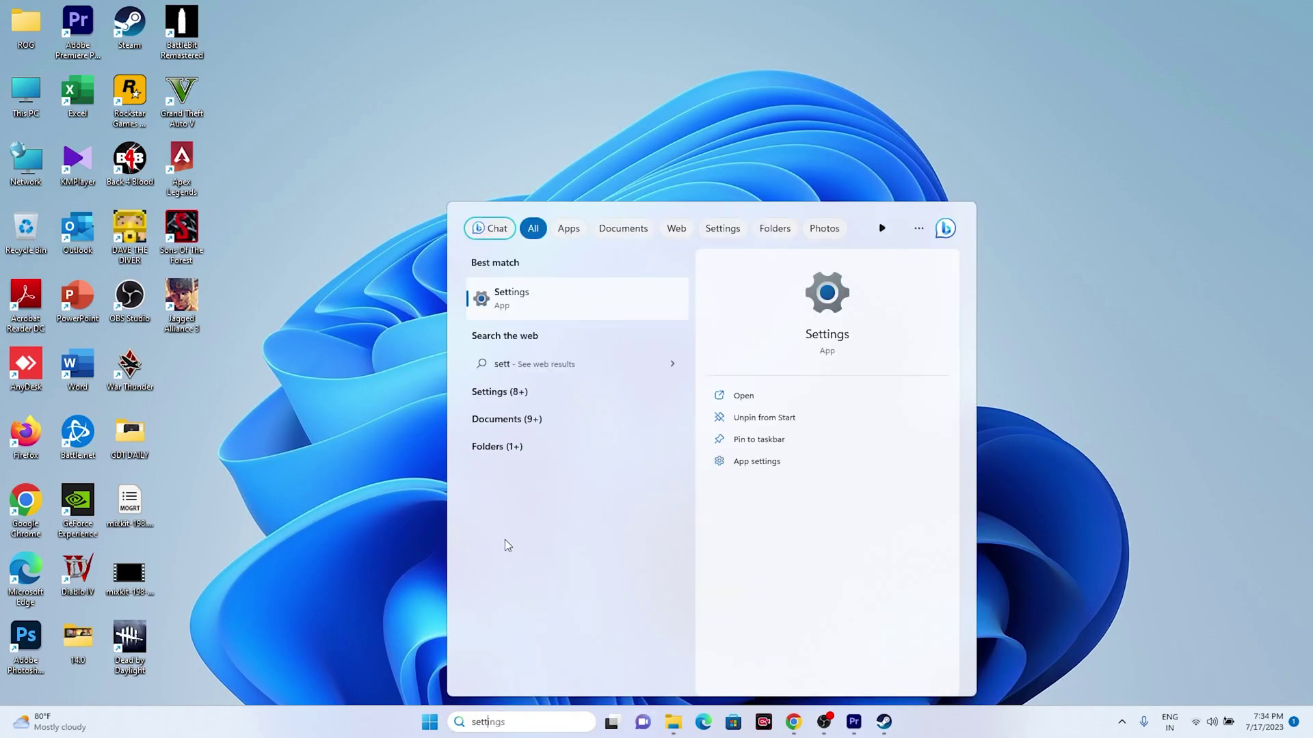
click(540, 294)
click(58, 314)
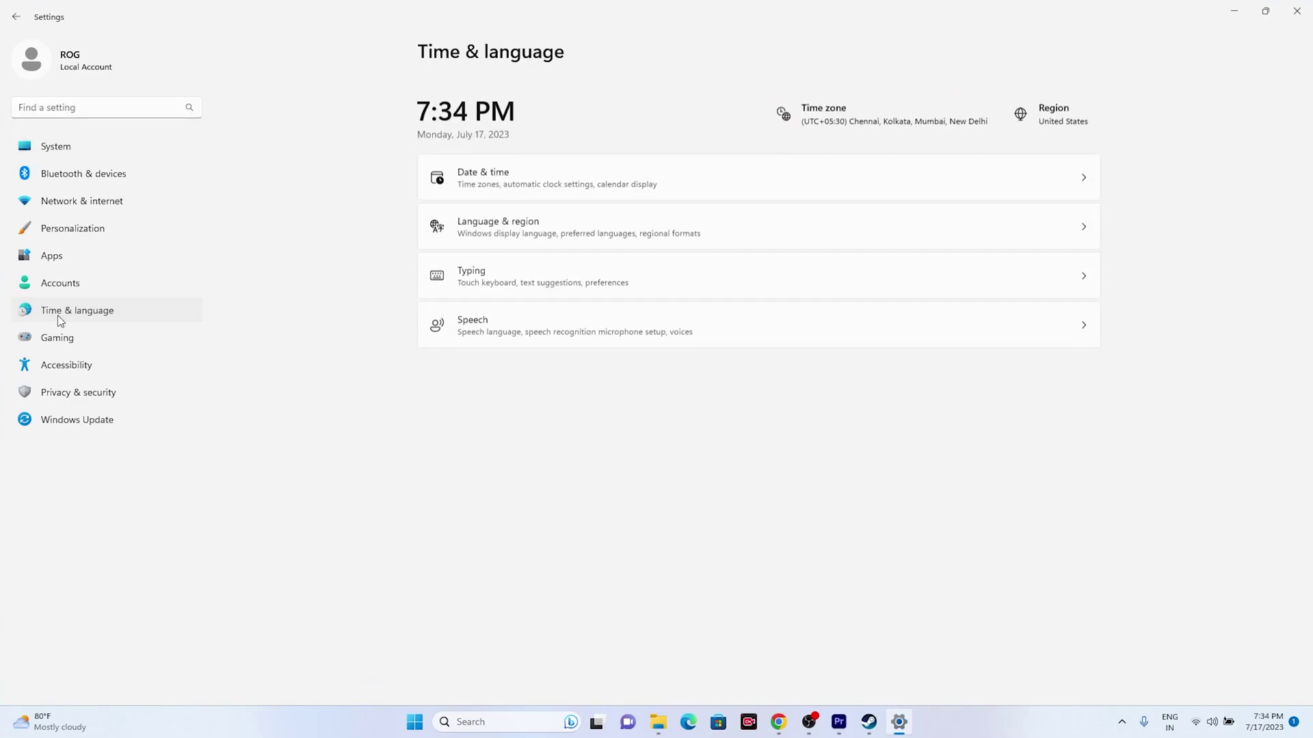
click(520, 169)
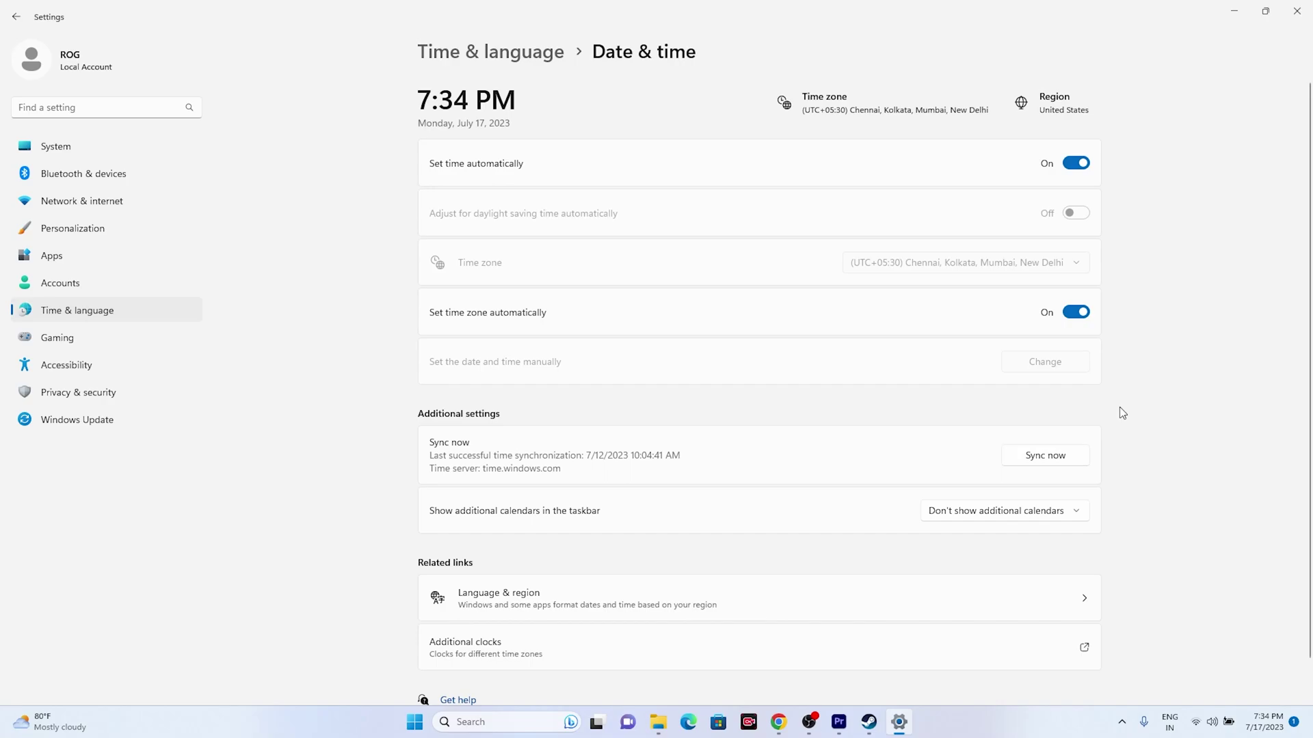
Check the country and regional format under Language & region, then close Windows Settings.
click(13, 16)
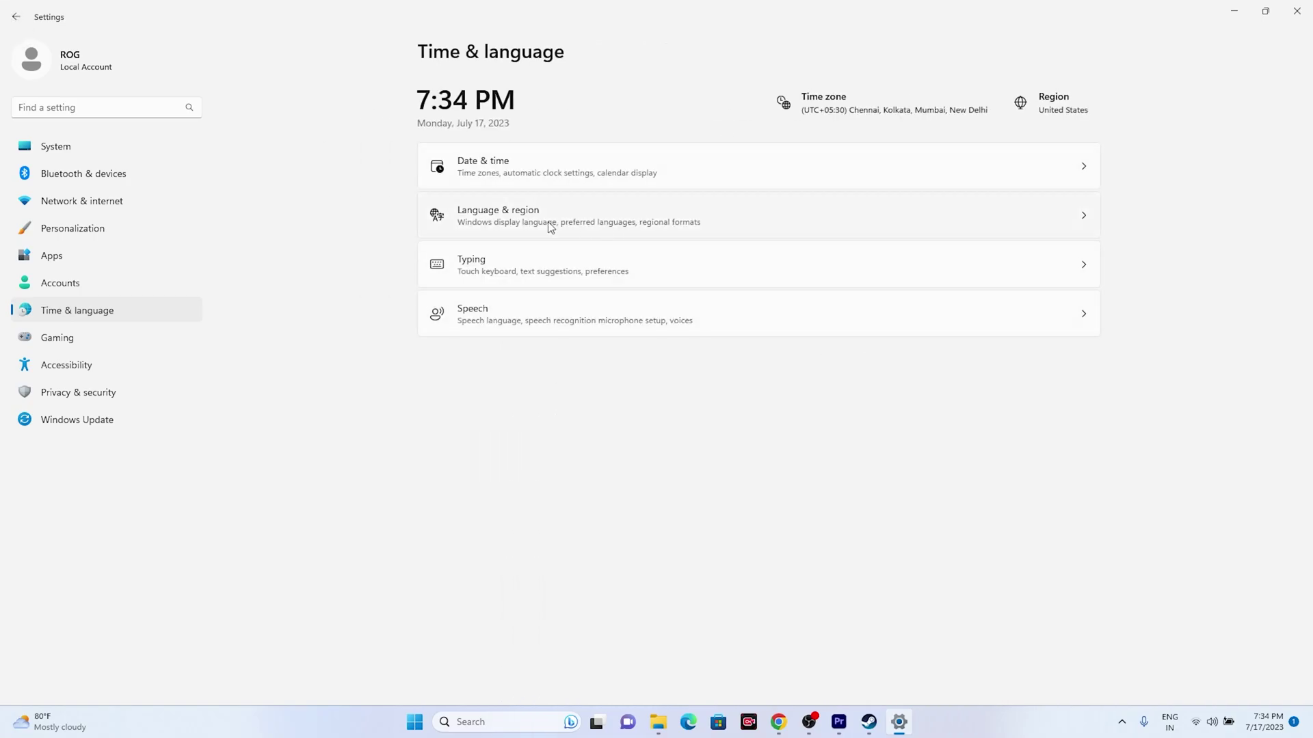
click(527, 214)
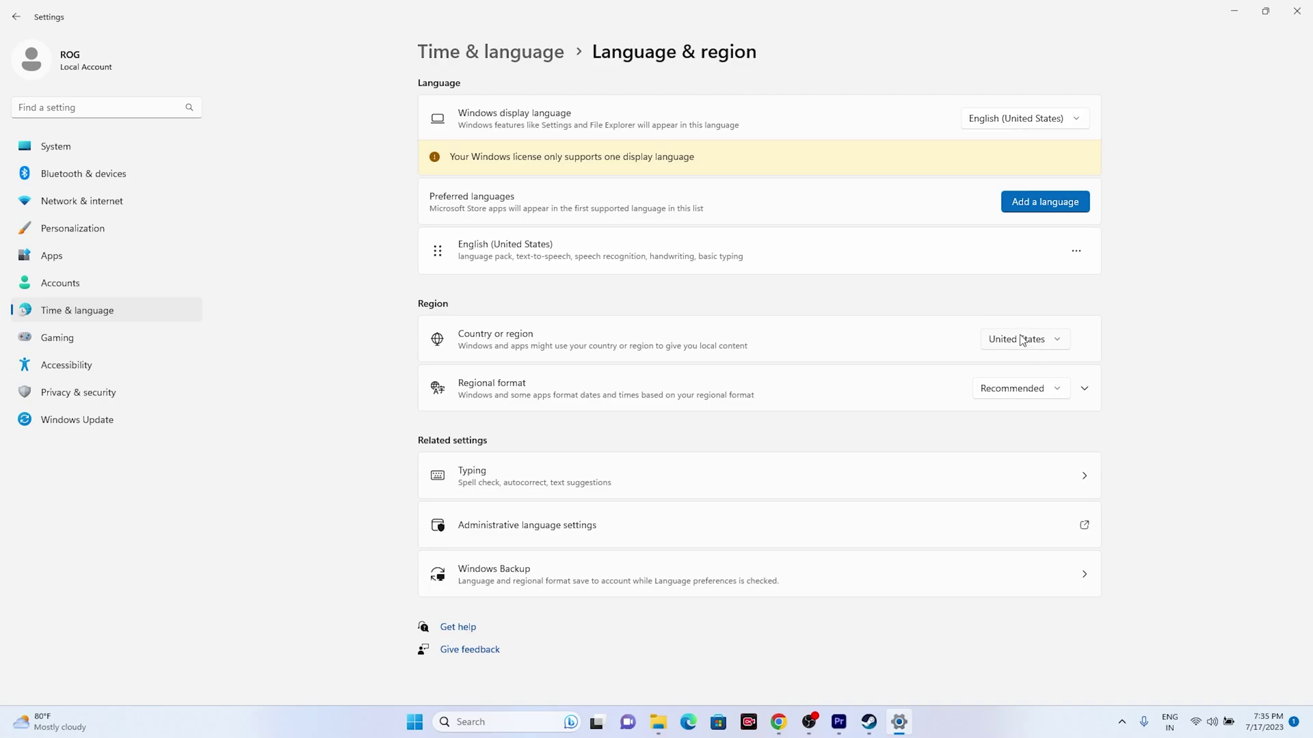
click(1294, 12)
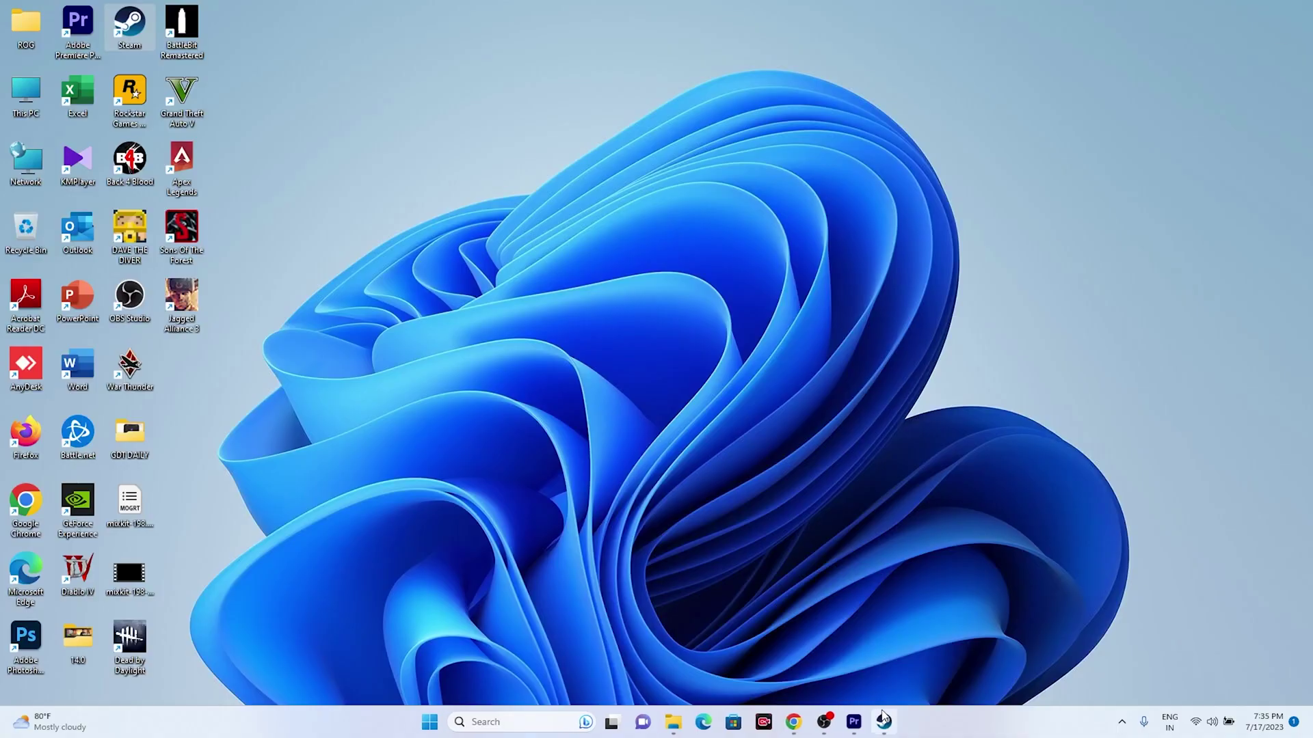
click(870, 715)
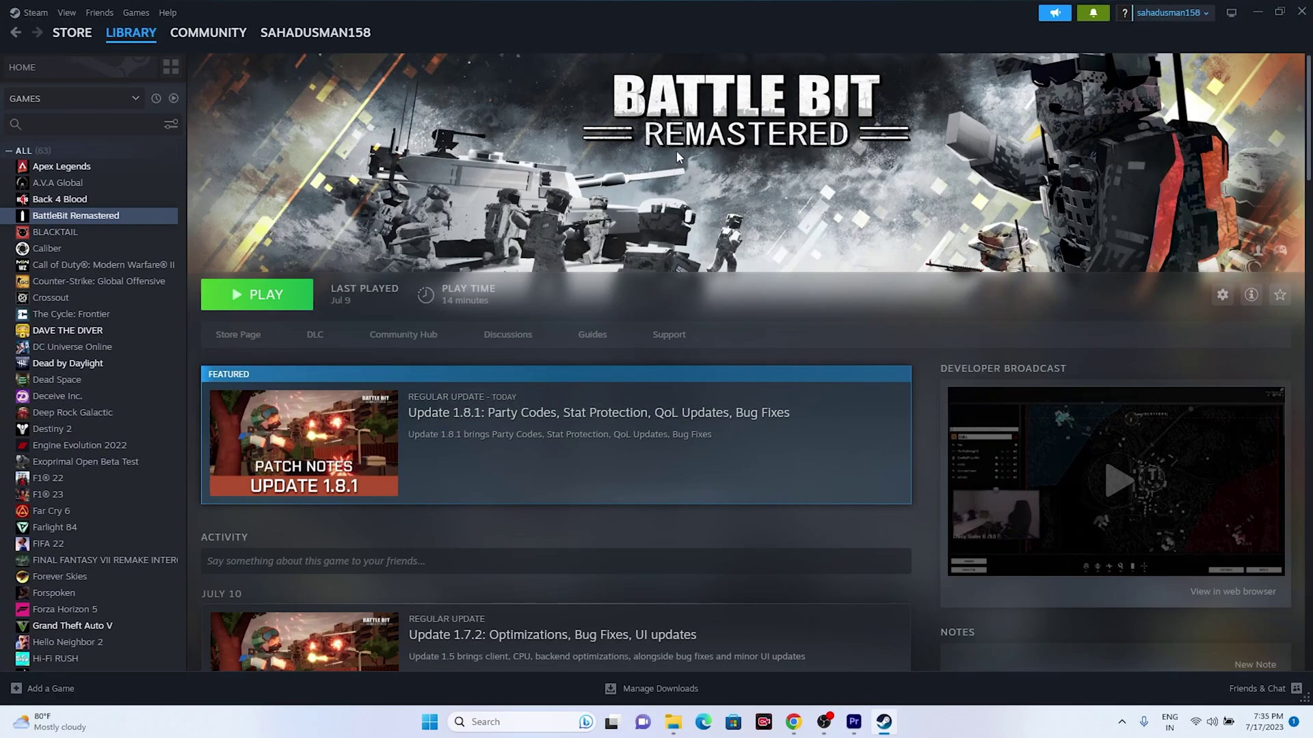
click(1252, 16)
Open Windows Defender Firewall's allowed apps list from Control Panel and find the BattleBit Remastered entries.
click(517, 723)
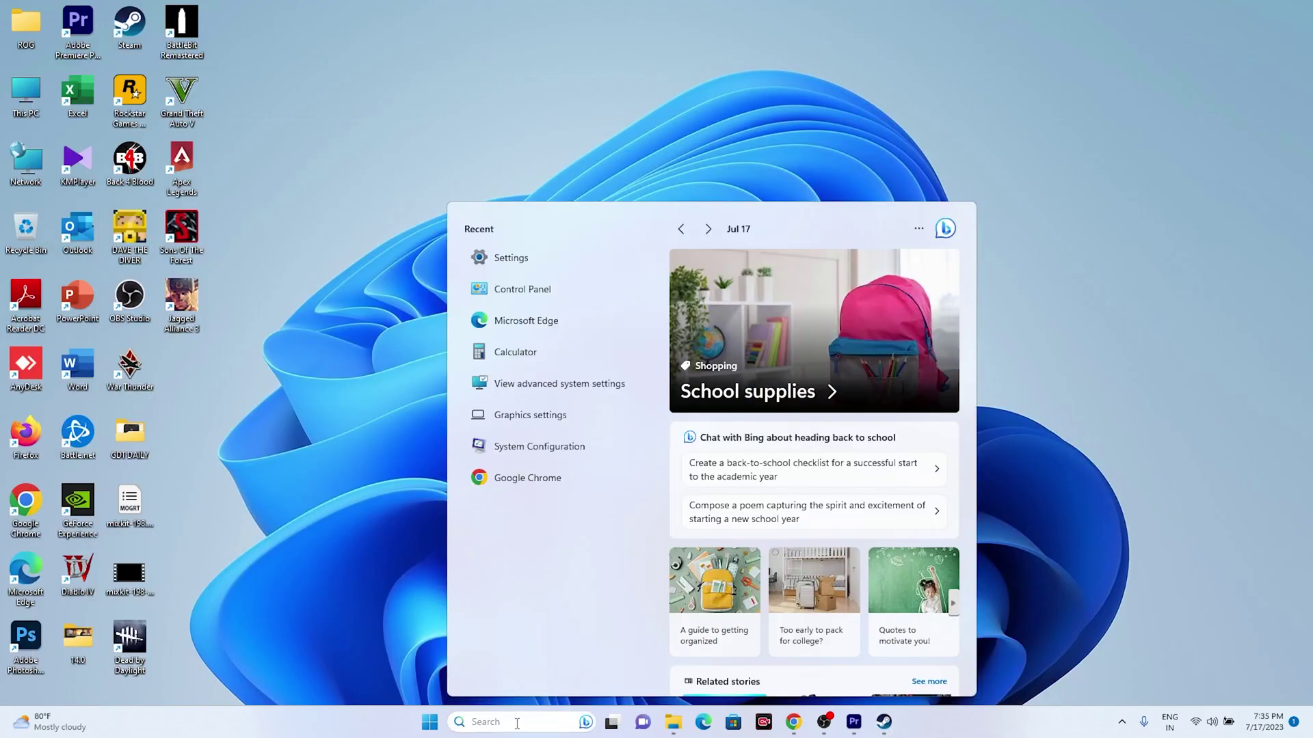
click(559, 291)
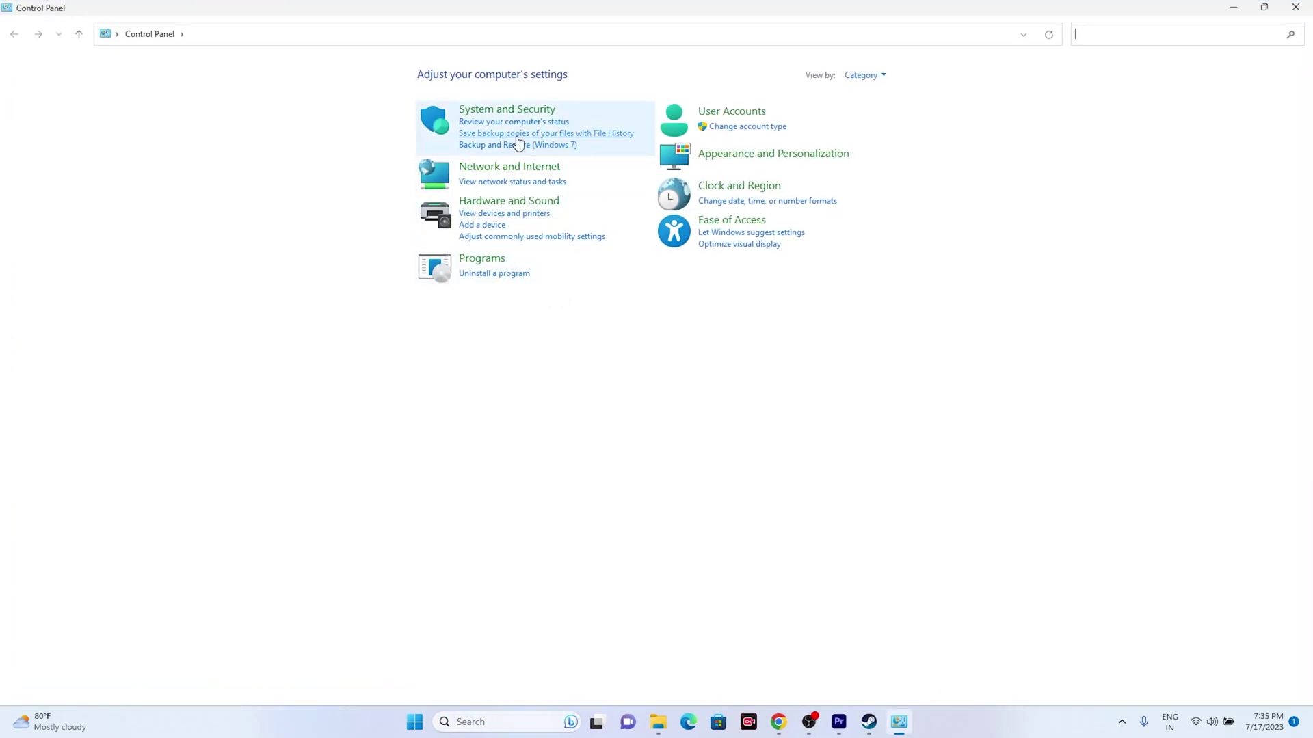
click(494, 110)
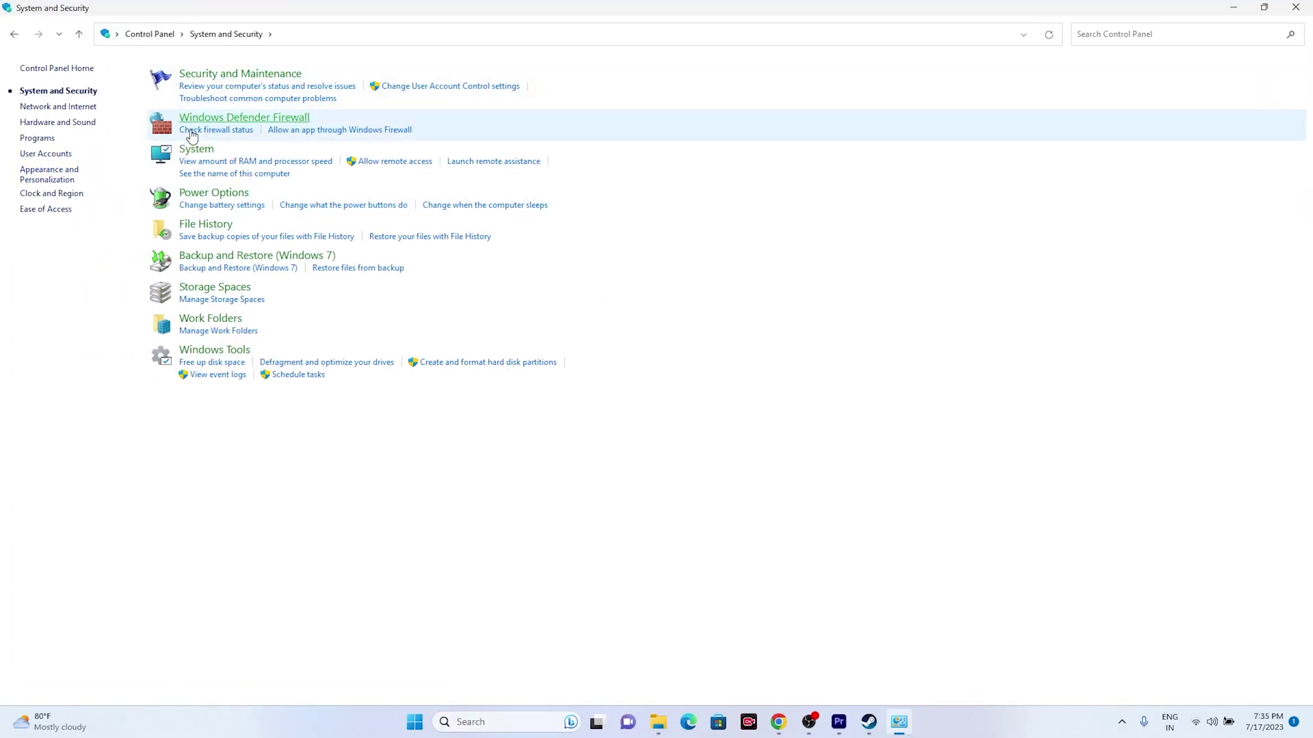
click(236, 123)
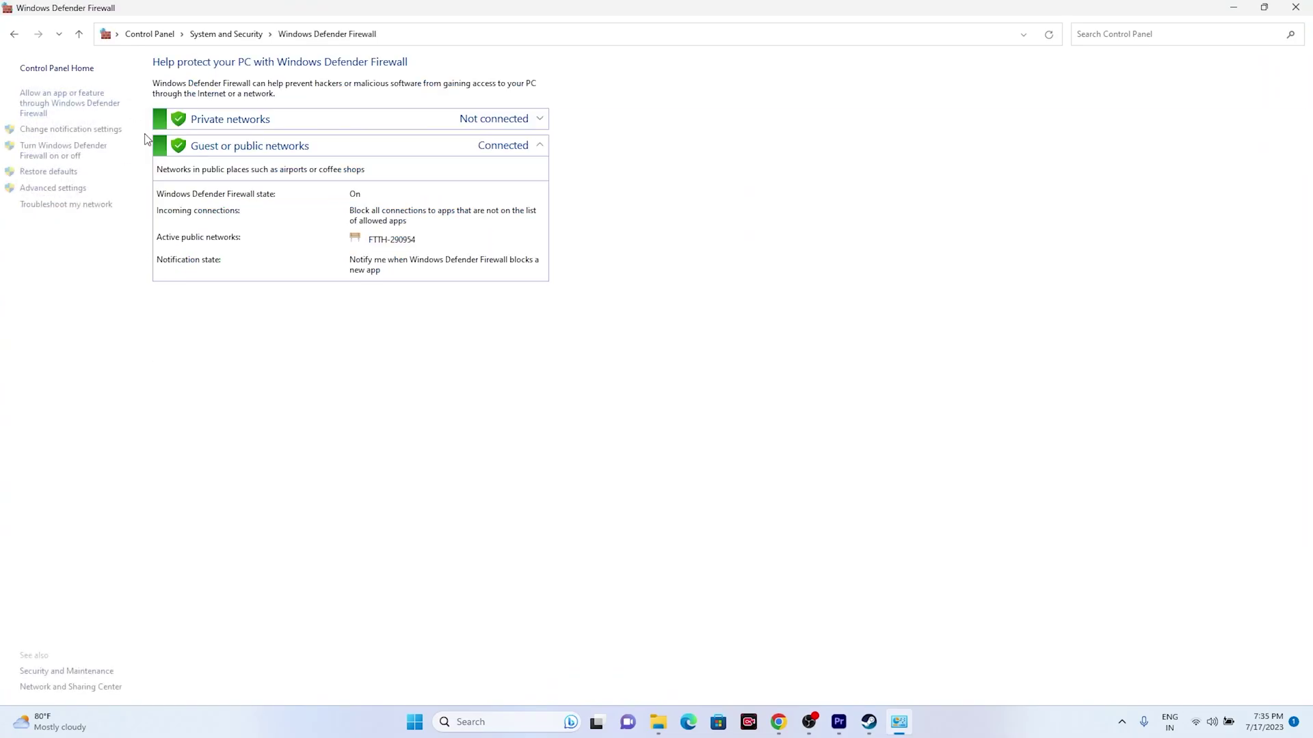
click(59, 102)
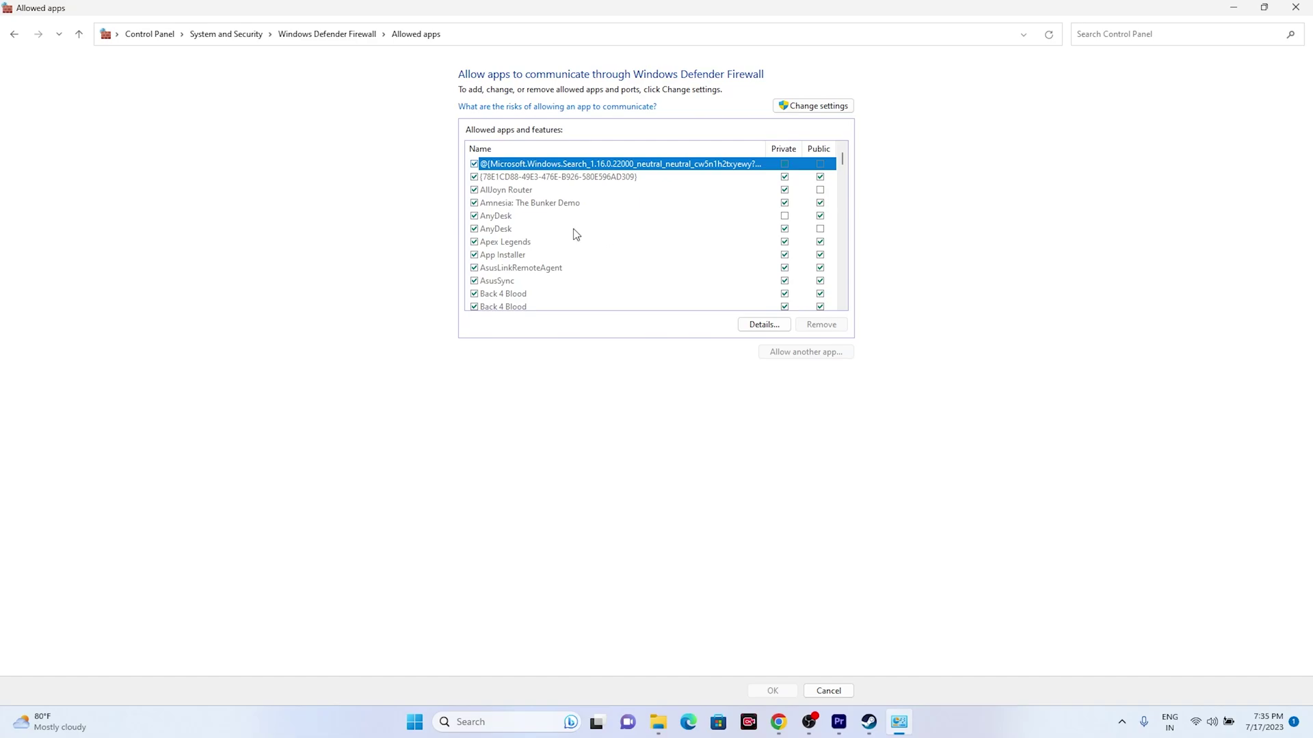
scroll(572, 223, down, 2)
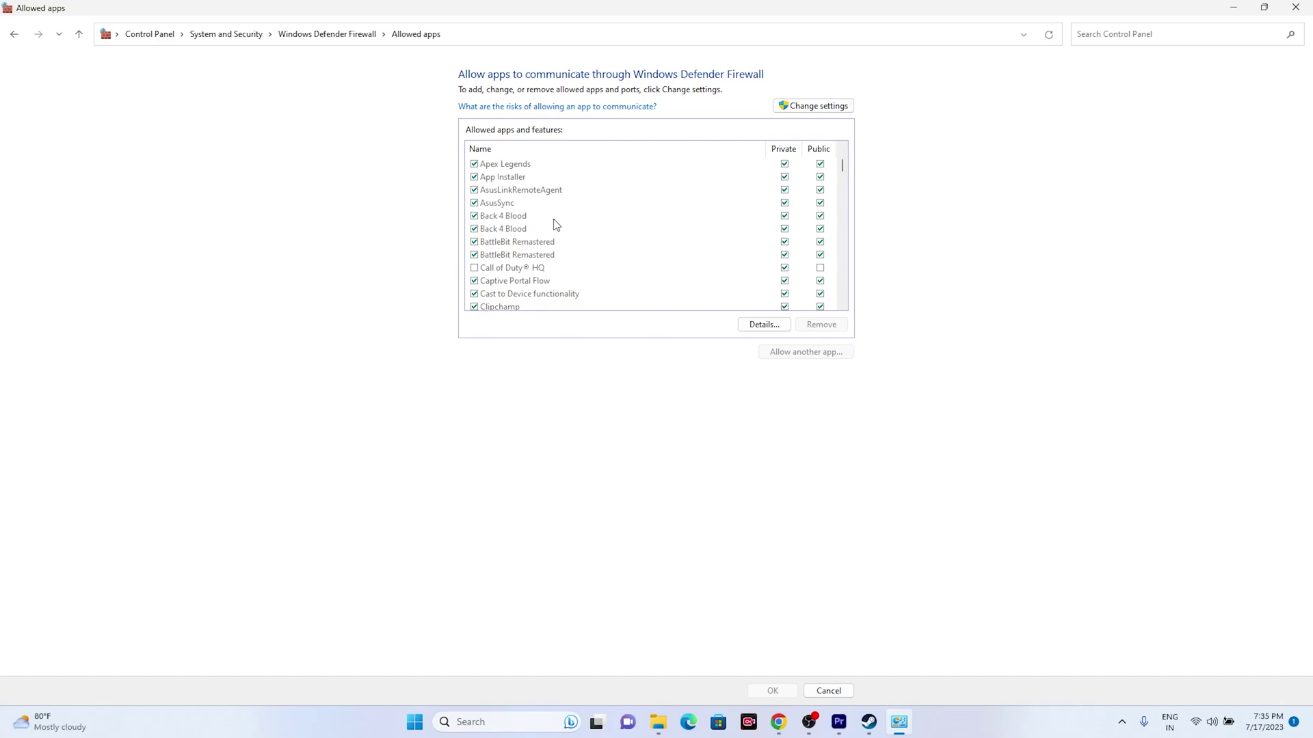
Unlock the firewall's allowed apps list for changes and start browsing for another app to allow.
click(806, 106)
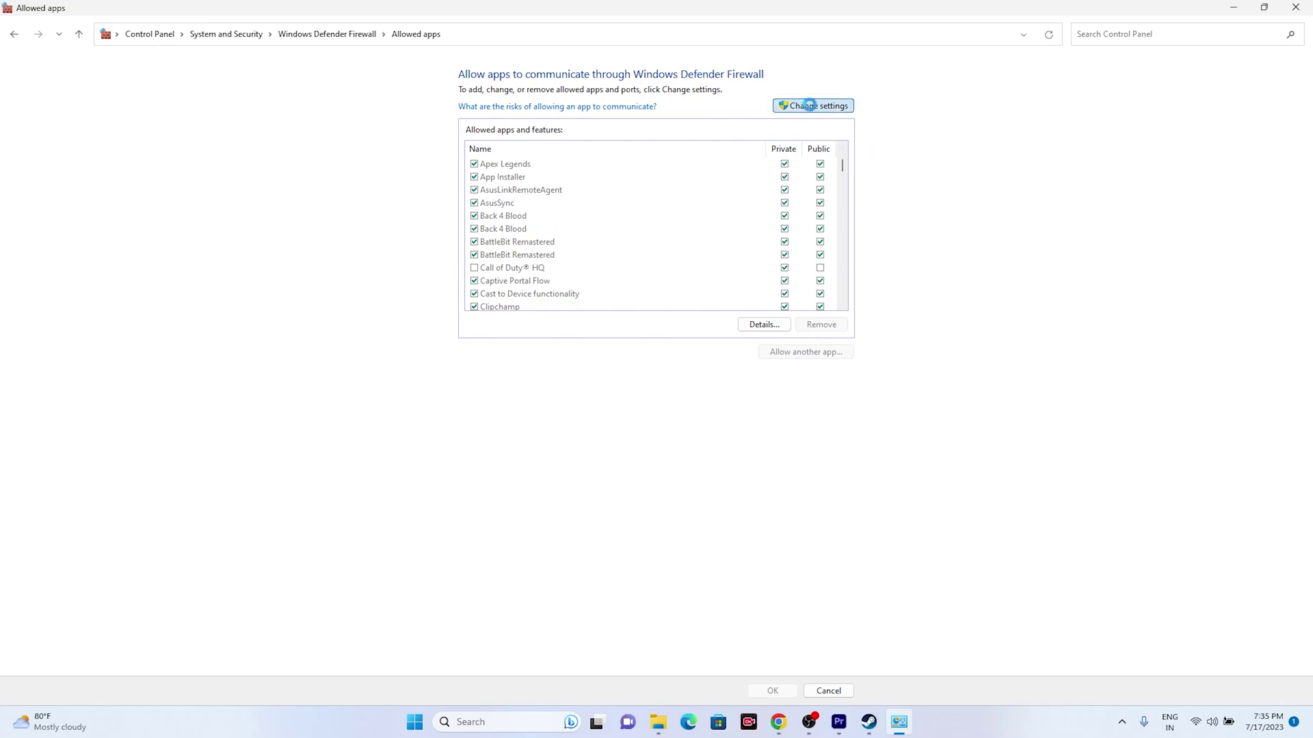
click(799, 351)
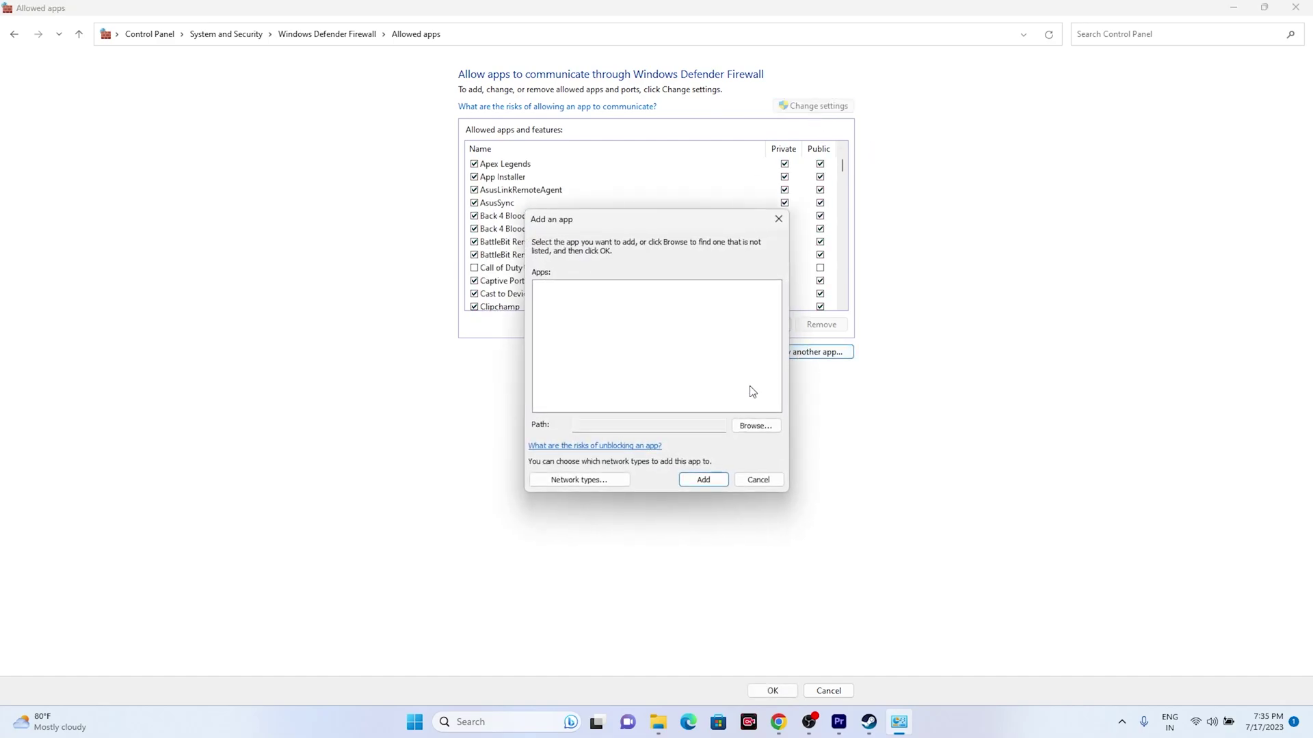
click(758, 431)
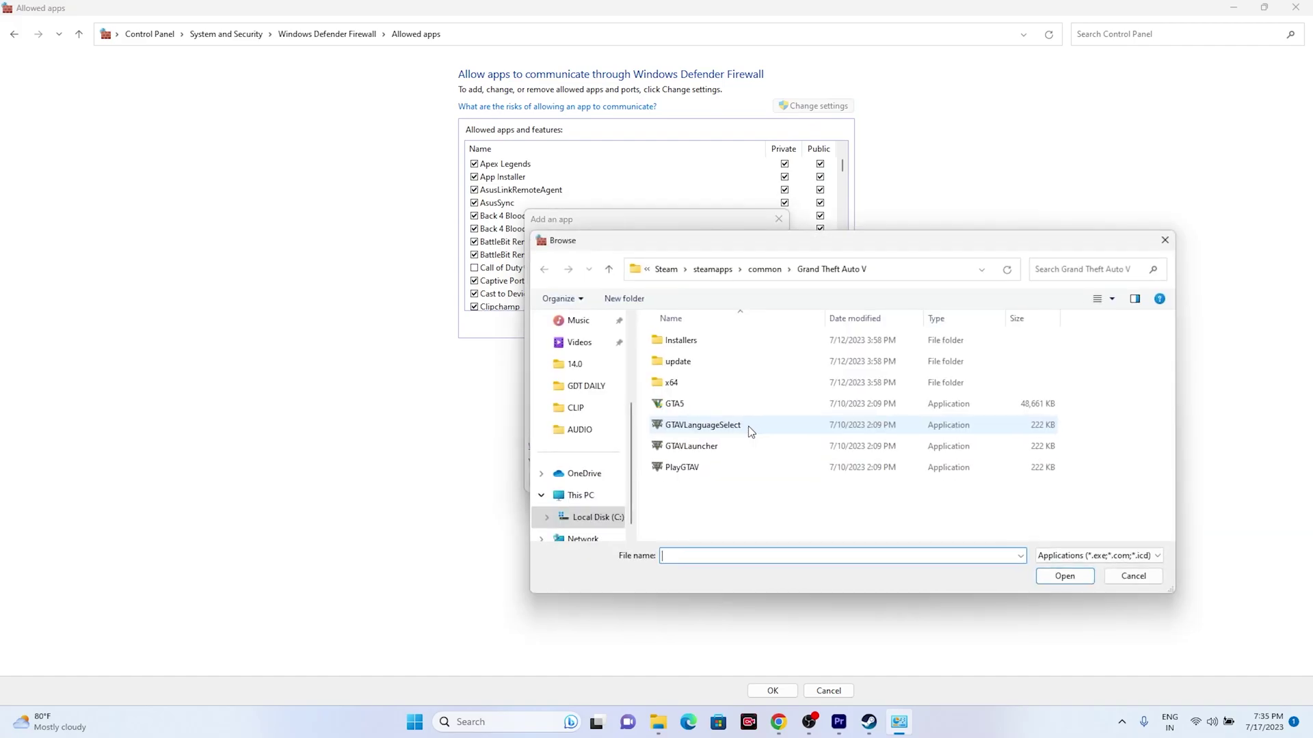
Browse to the BattleBit Remastered folder under C:, Program Files (x86), Steam, steamapps, common.
click(596, 502)
double_click(736, 347)
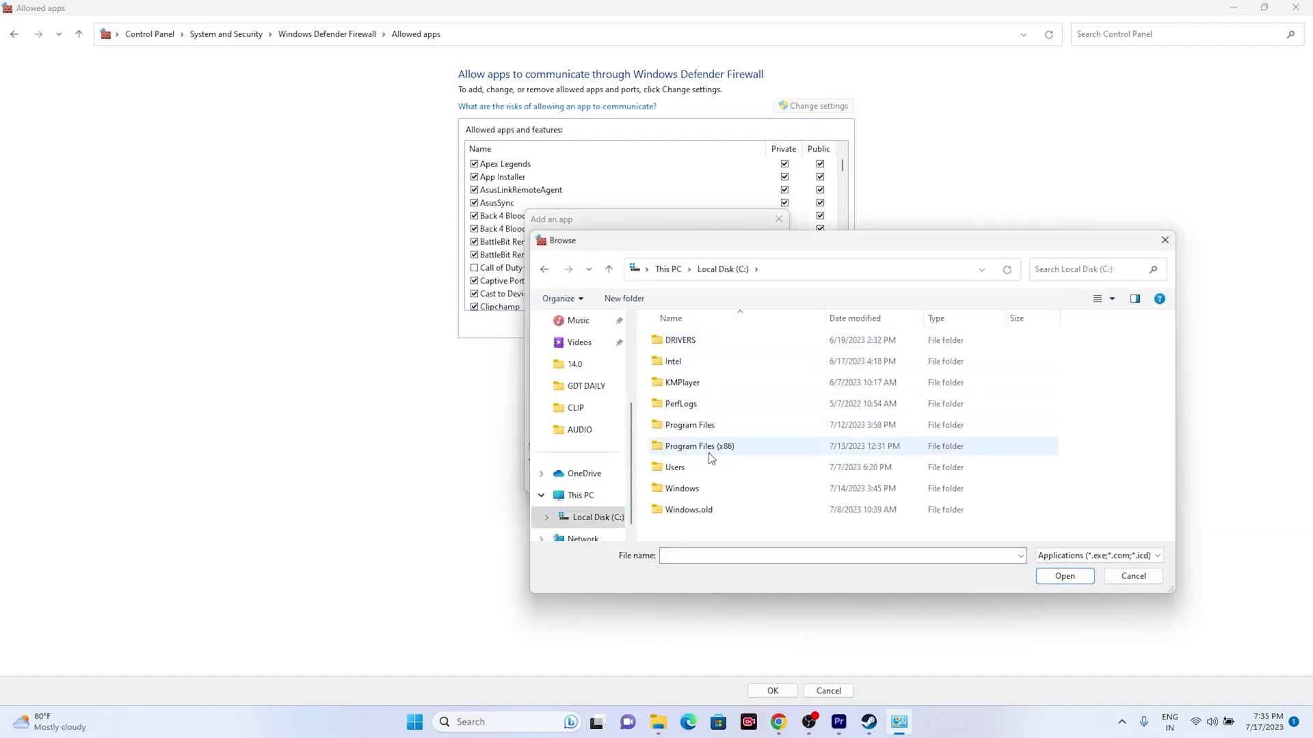
double_click(718, 453)
scroll(715, 432, down, 5)
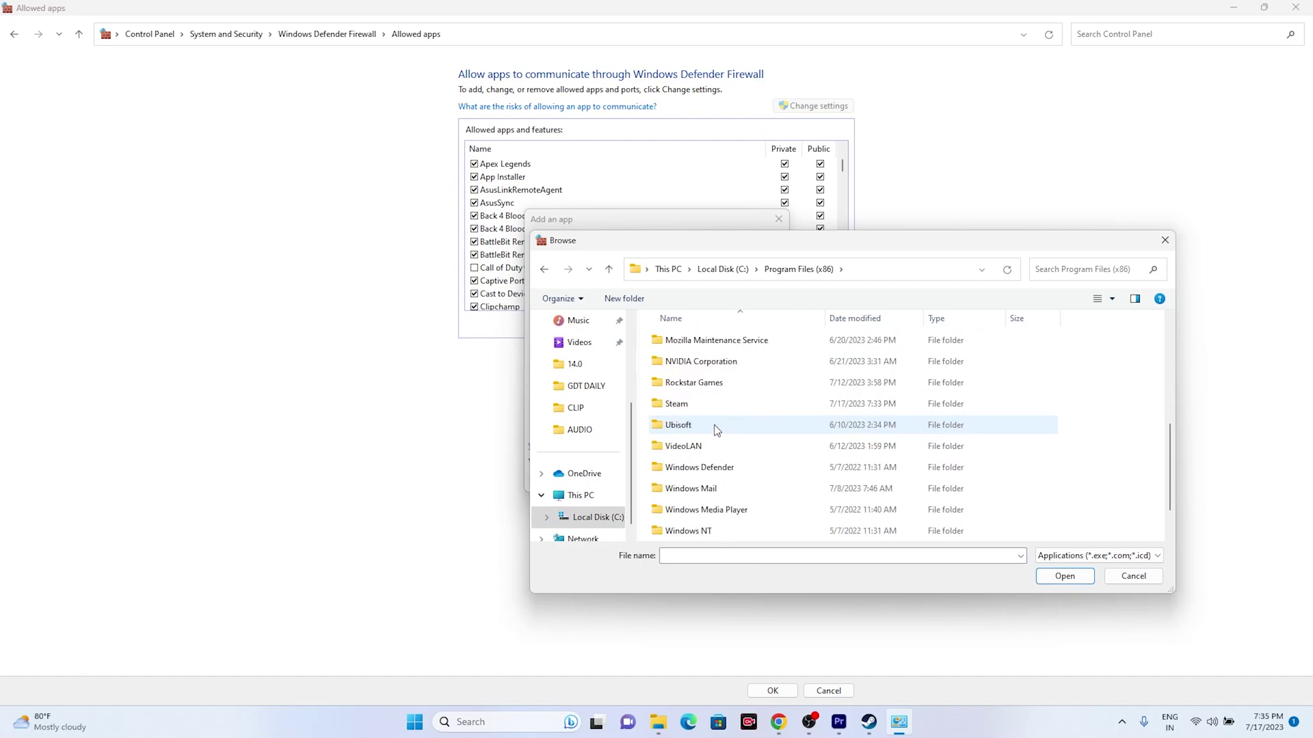
double_click(707, 405)
scroll(707, 438, down, 3)
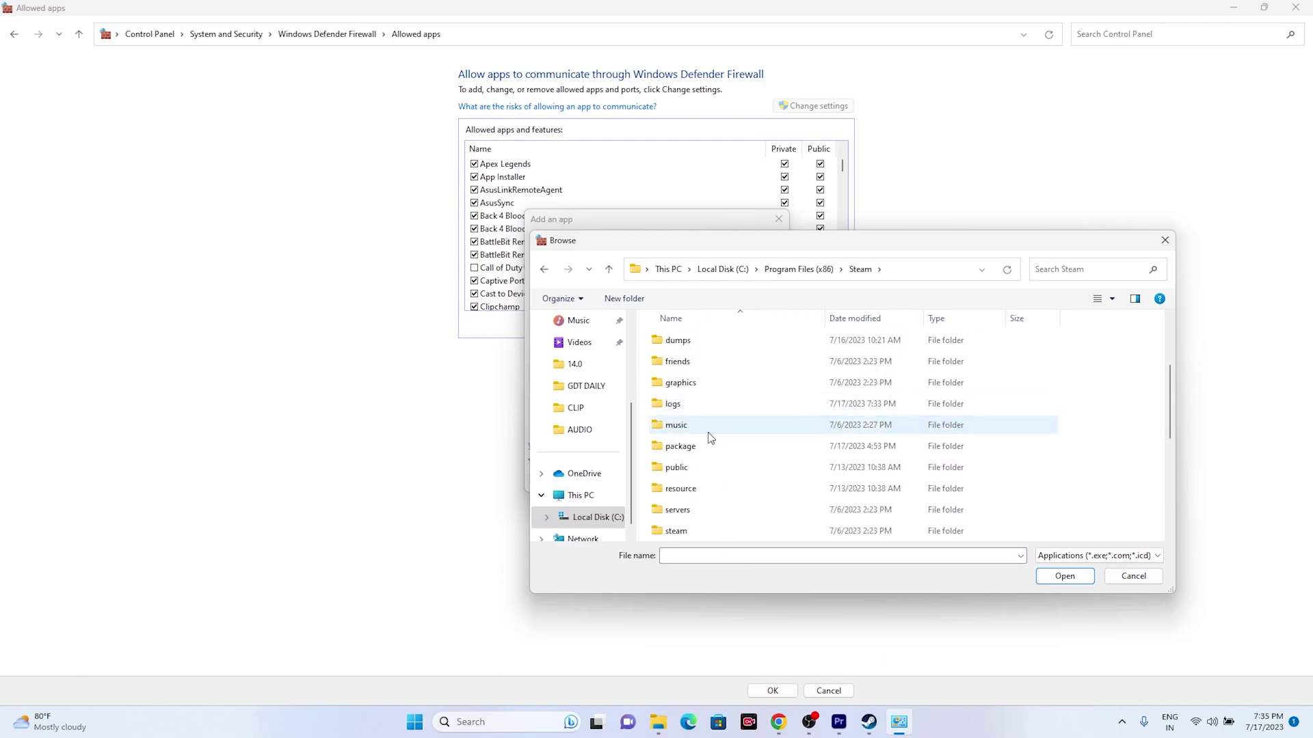
double_click(713, 488)
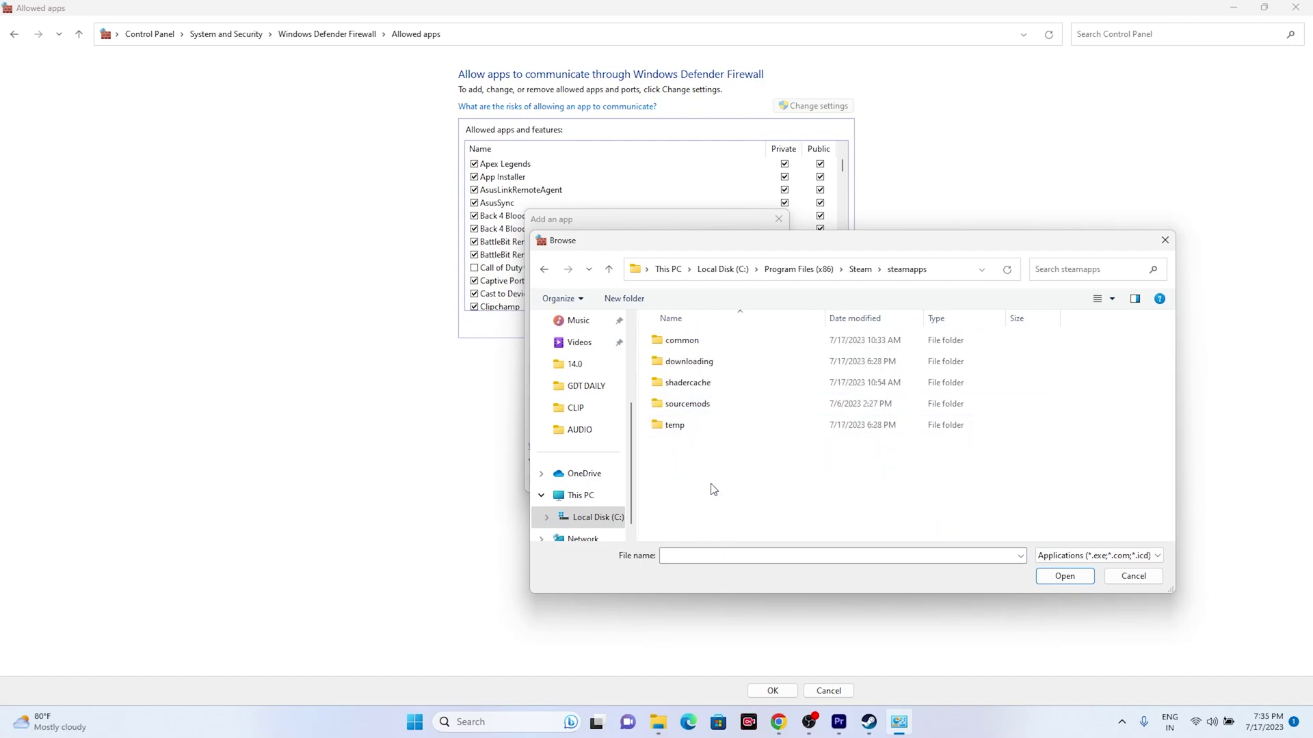
double_click(704, 346)
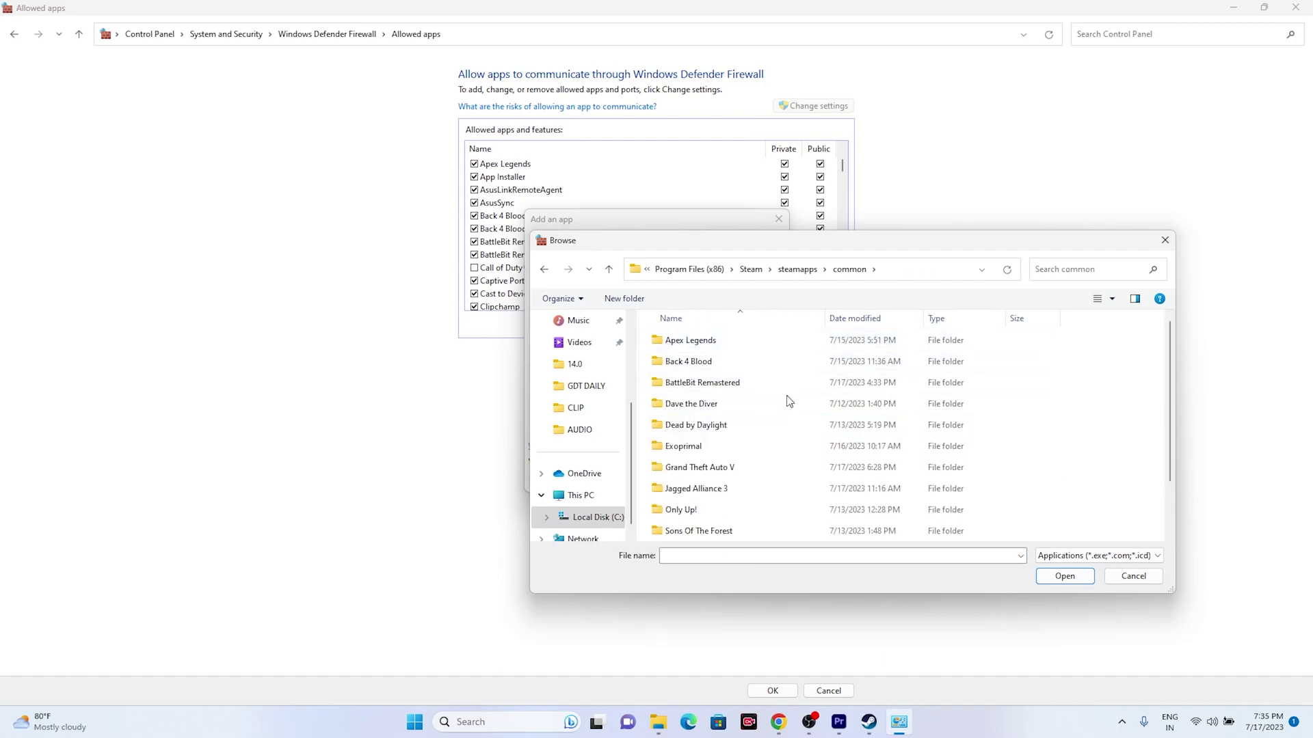
double_click(718, 382)
Add the BattleBit application to the firewall's allowed apps list and close the Allowed apps window.
click(723, 388)
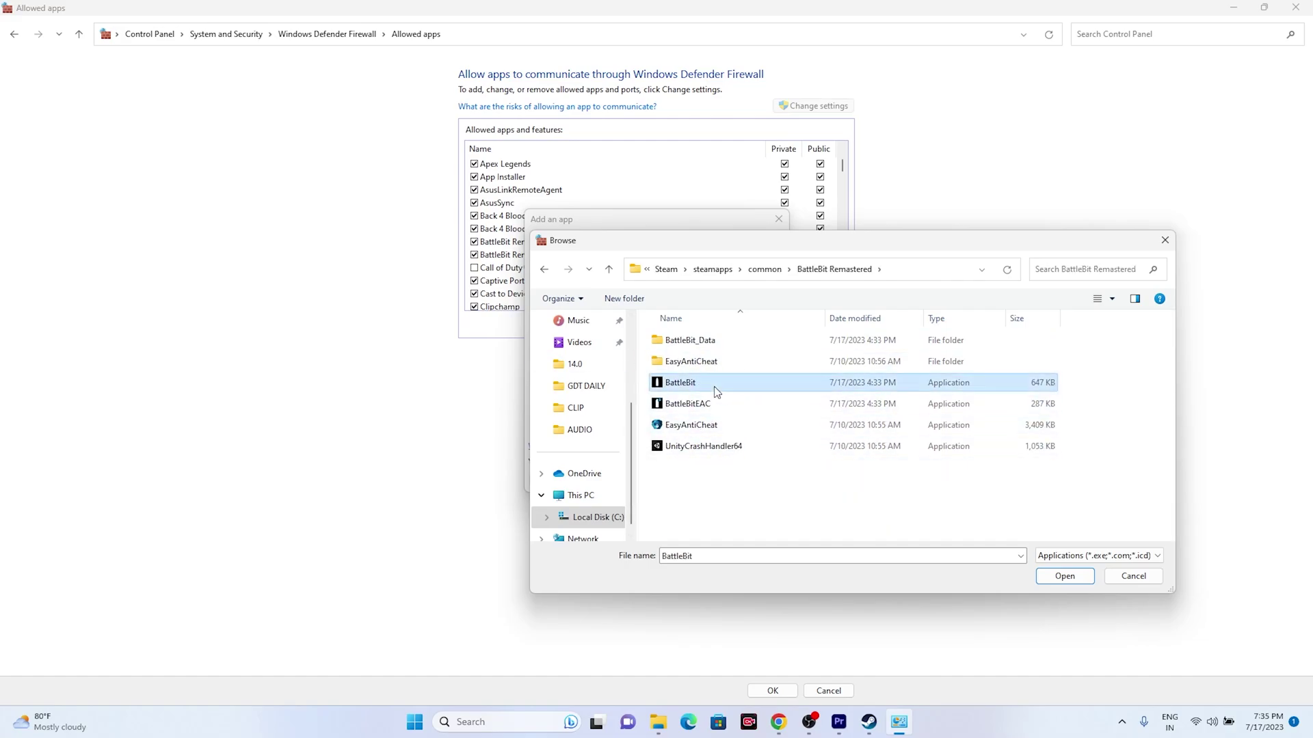
click(1059, 577)
click(712, 482)
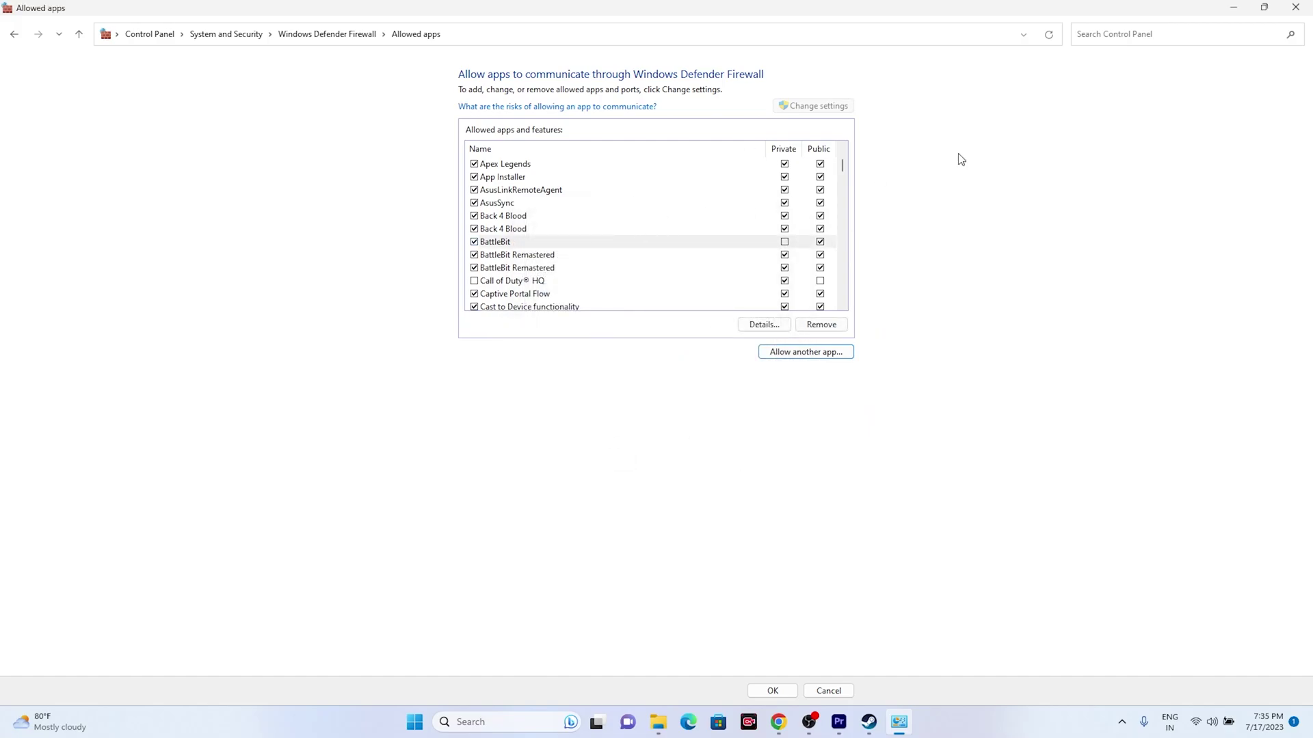
click(1295, 6)
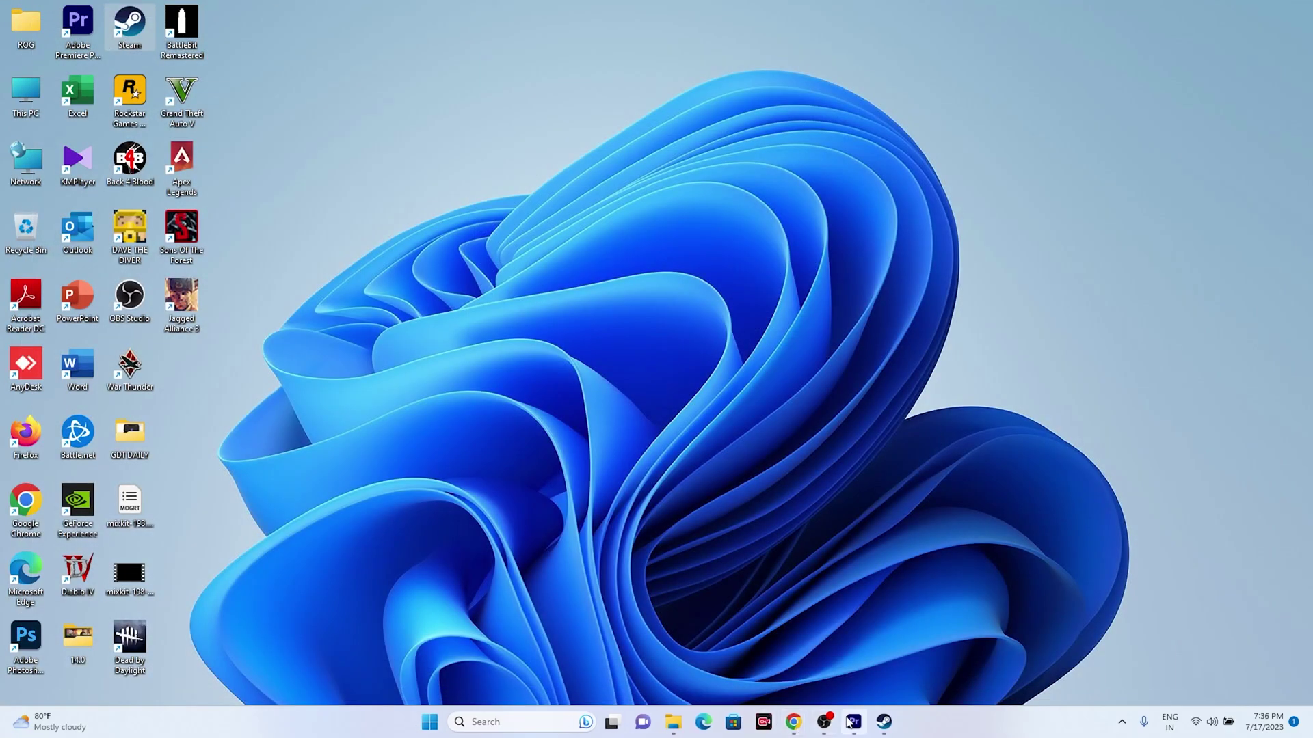
click(884, 722)
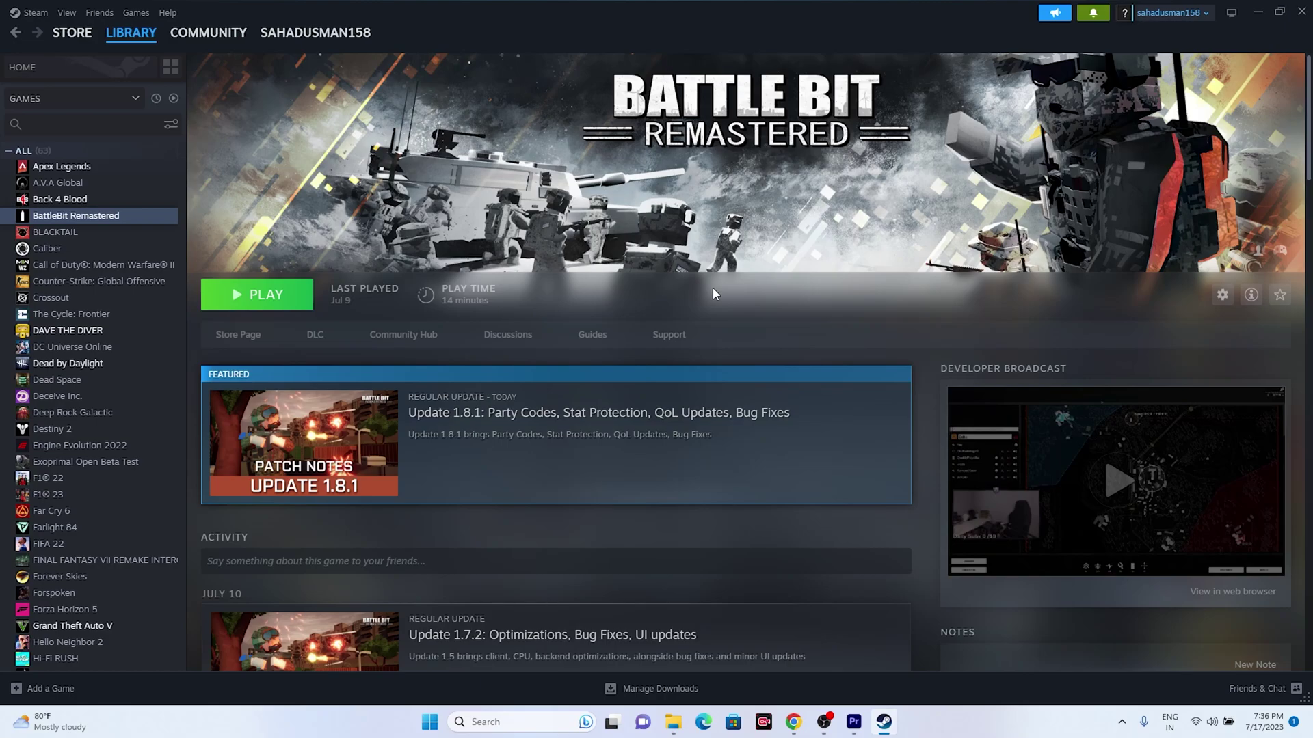
click(1254, 13)
Search Windows for System Configuration, open it and display its list of services.
click(513, 722)
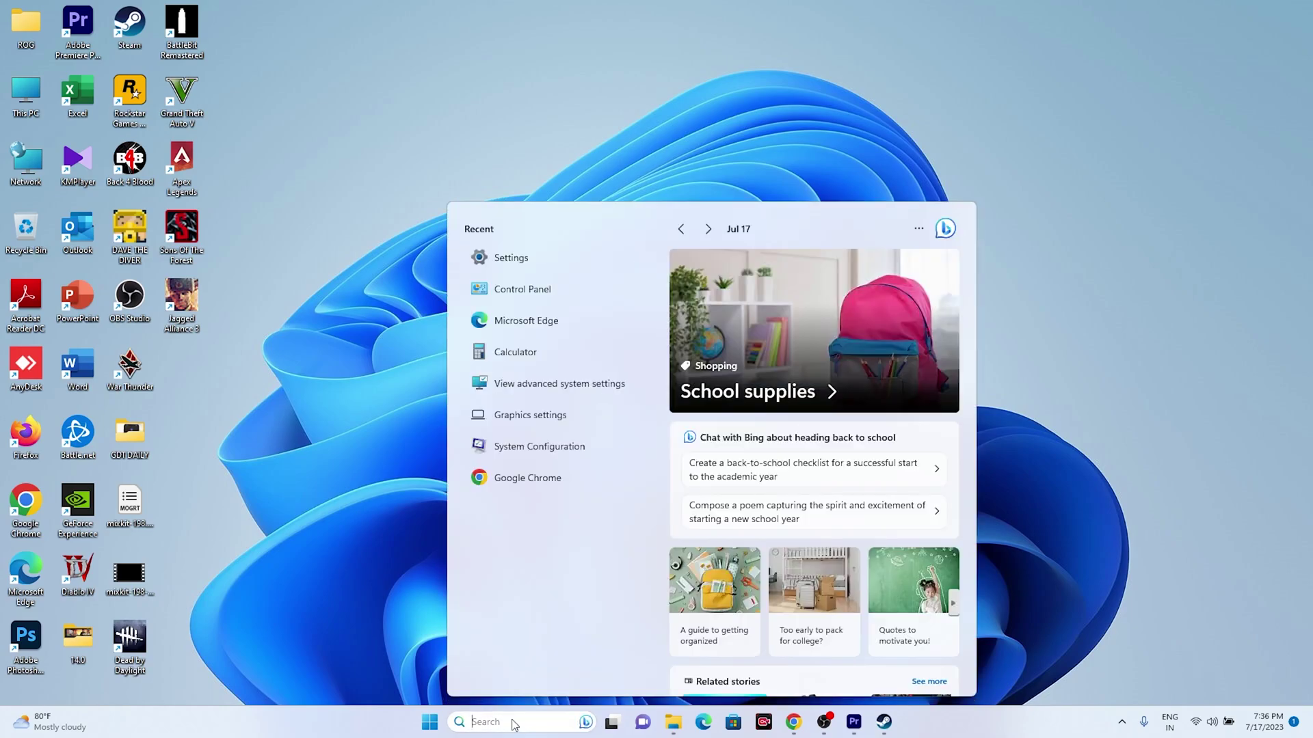
text(system Configuration)
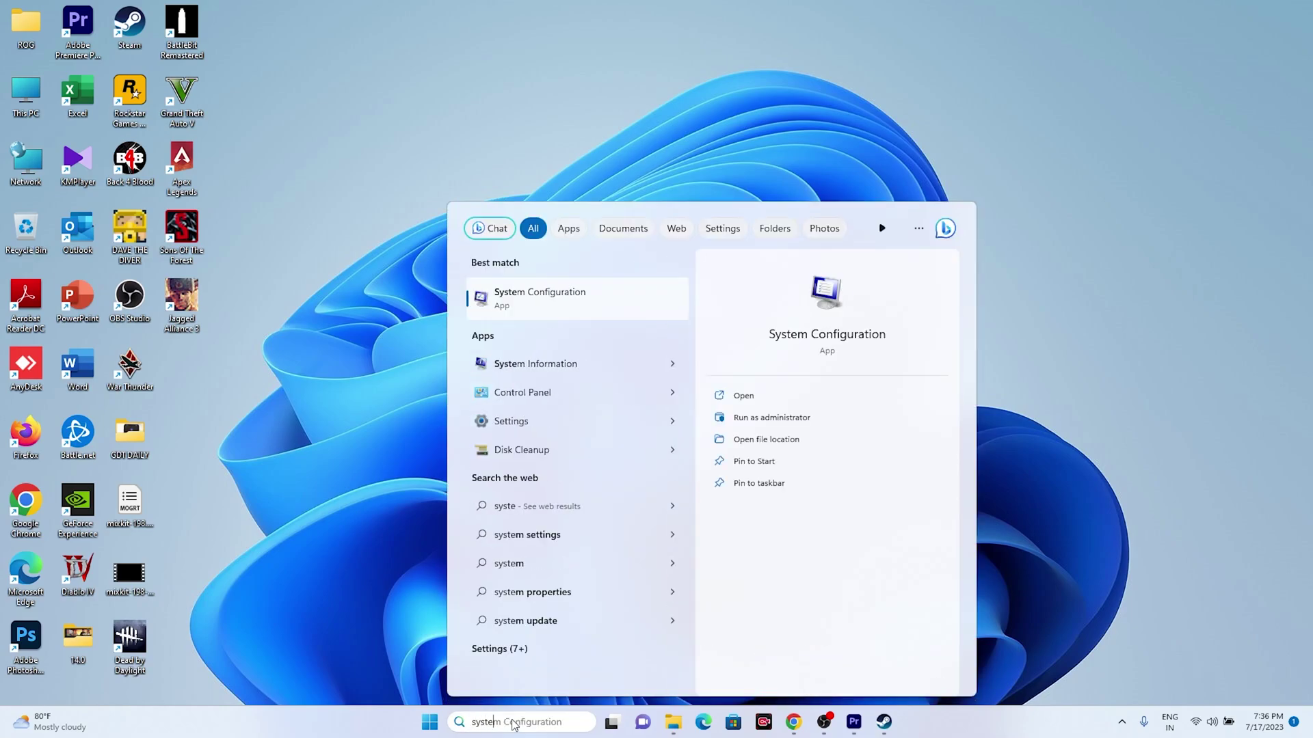
click(576, 300)
click(582, 253)
click(551, 253)
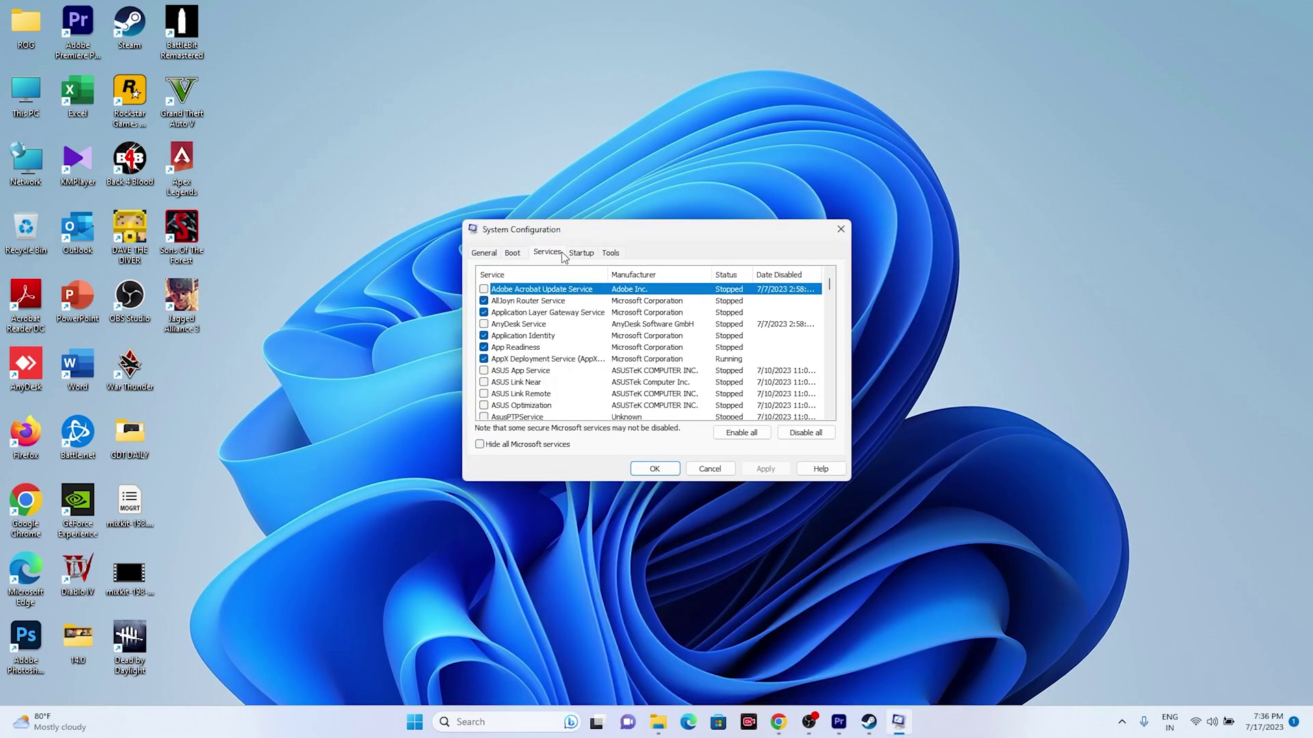
Disable all services, apply the change and exit System Configuration without restarting.
click(823, 436)
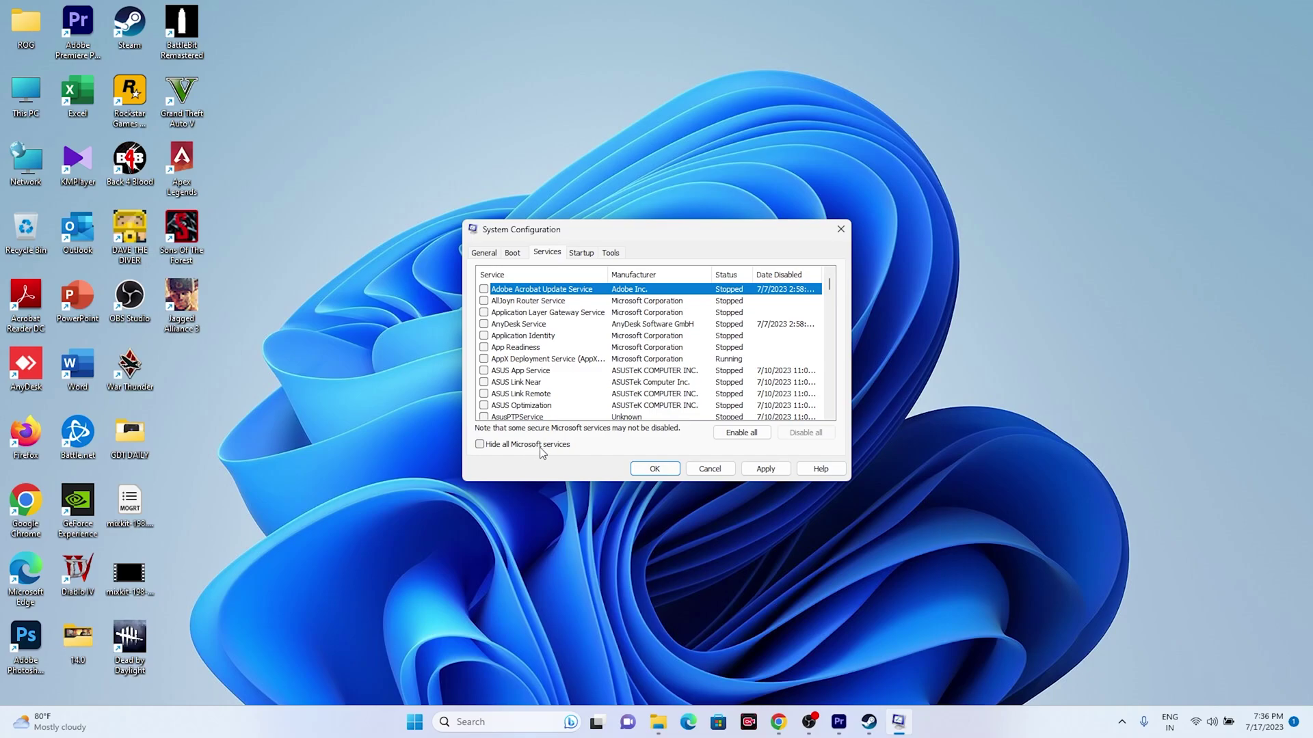
click(766, 469)
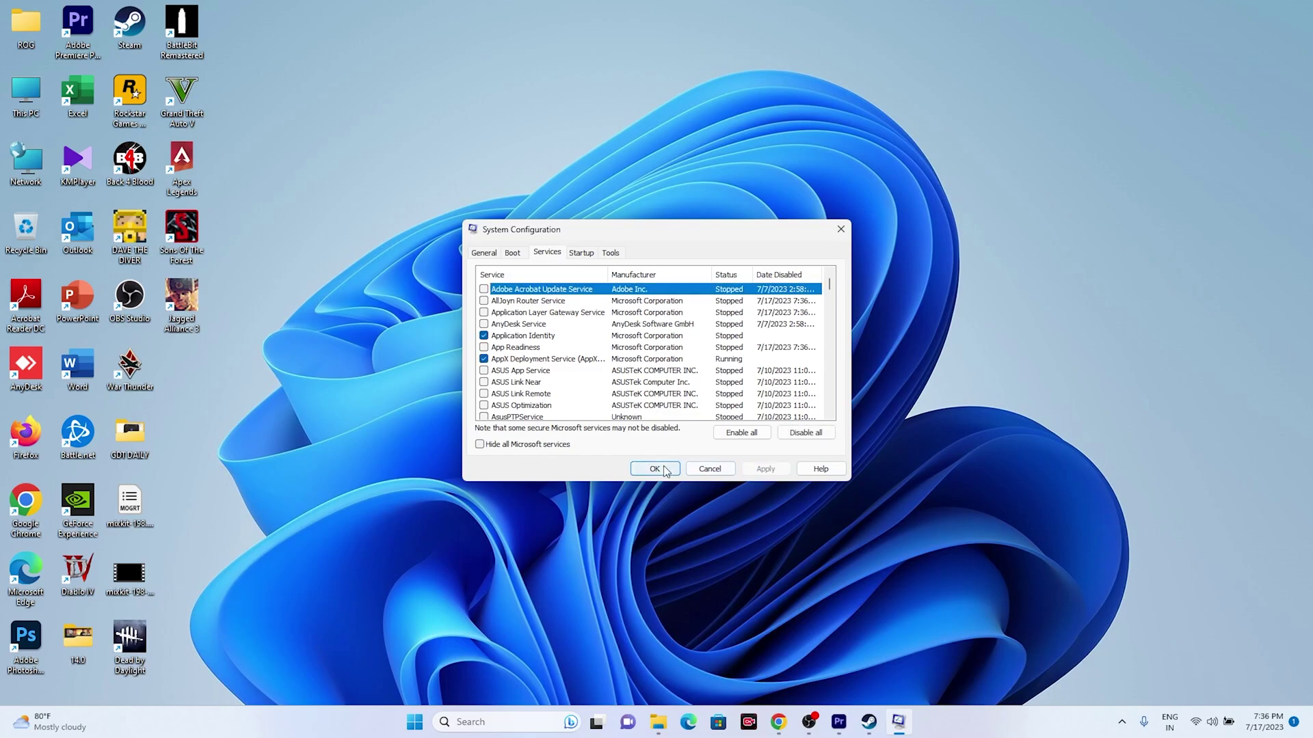
click(654, 469)
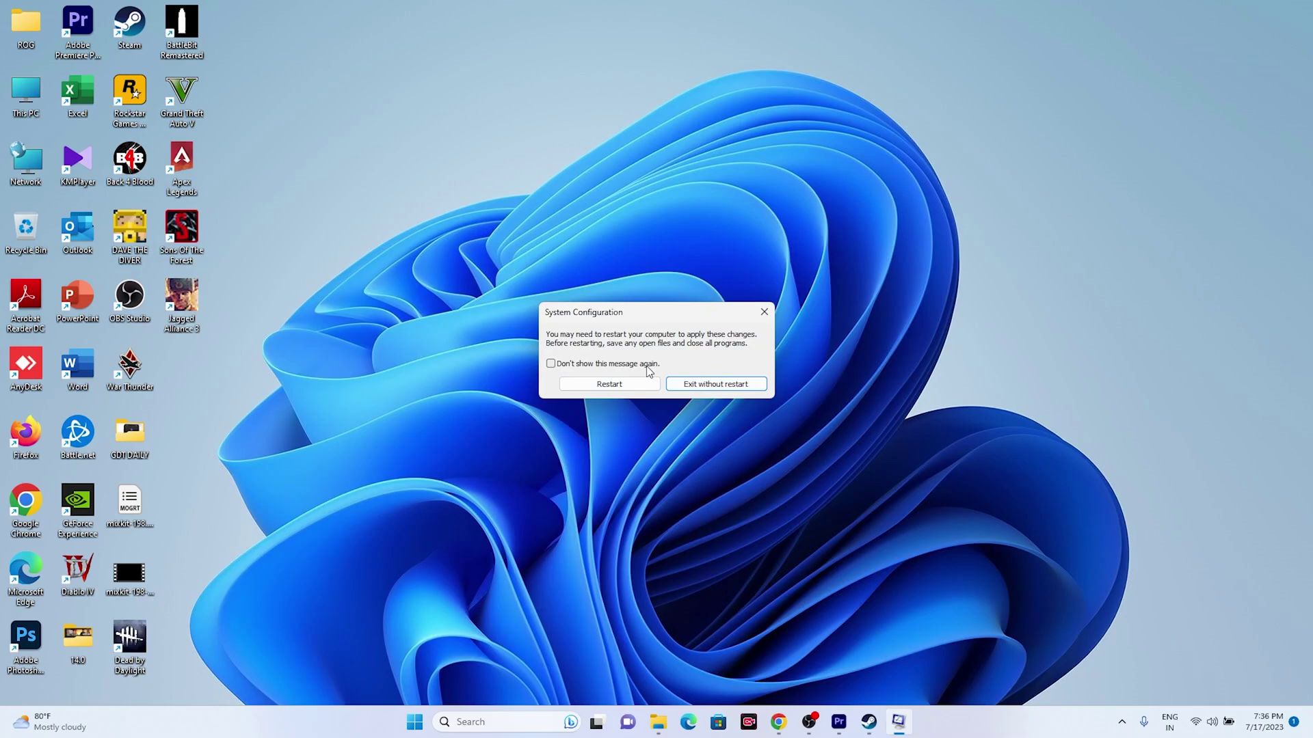
click(686, 385)
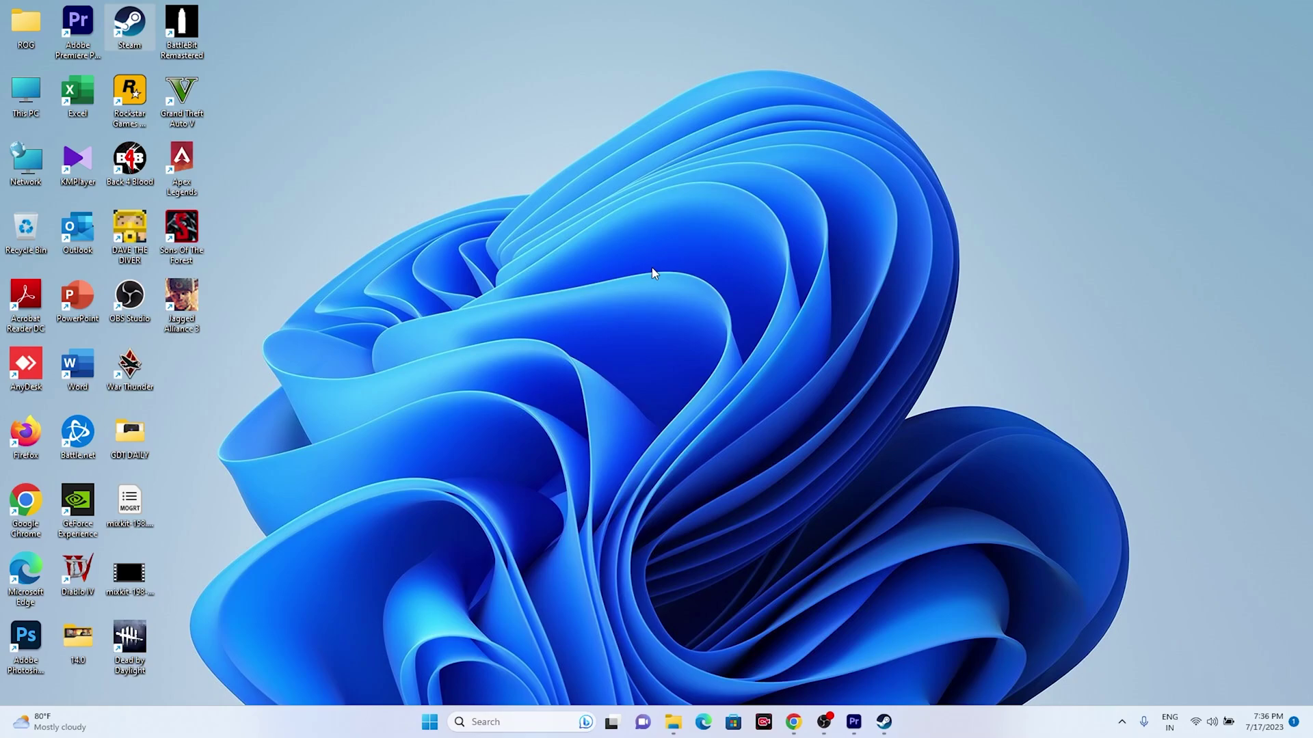
click(884, 722)
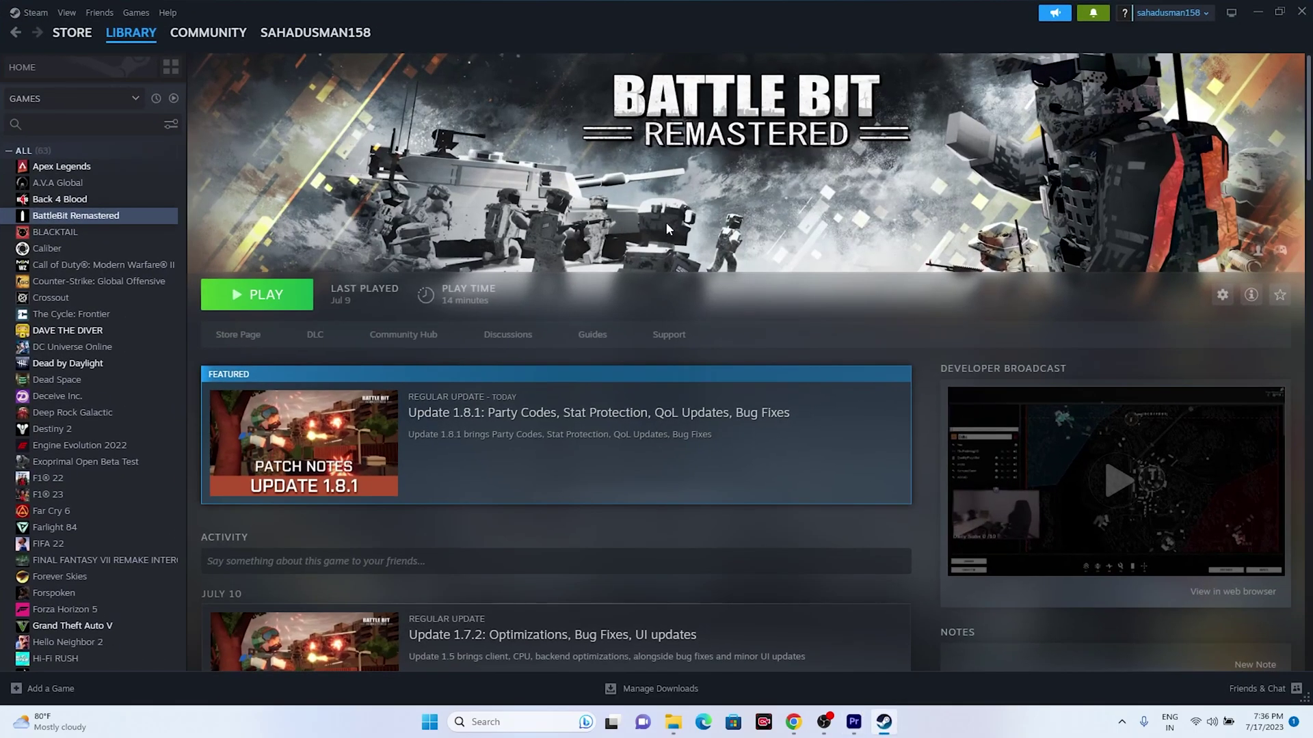
click(1257, 12)
Search Windows for "settings" and open the Settings app.
click(489, 722)
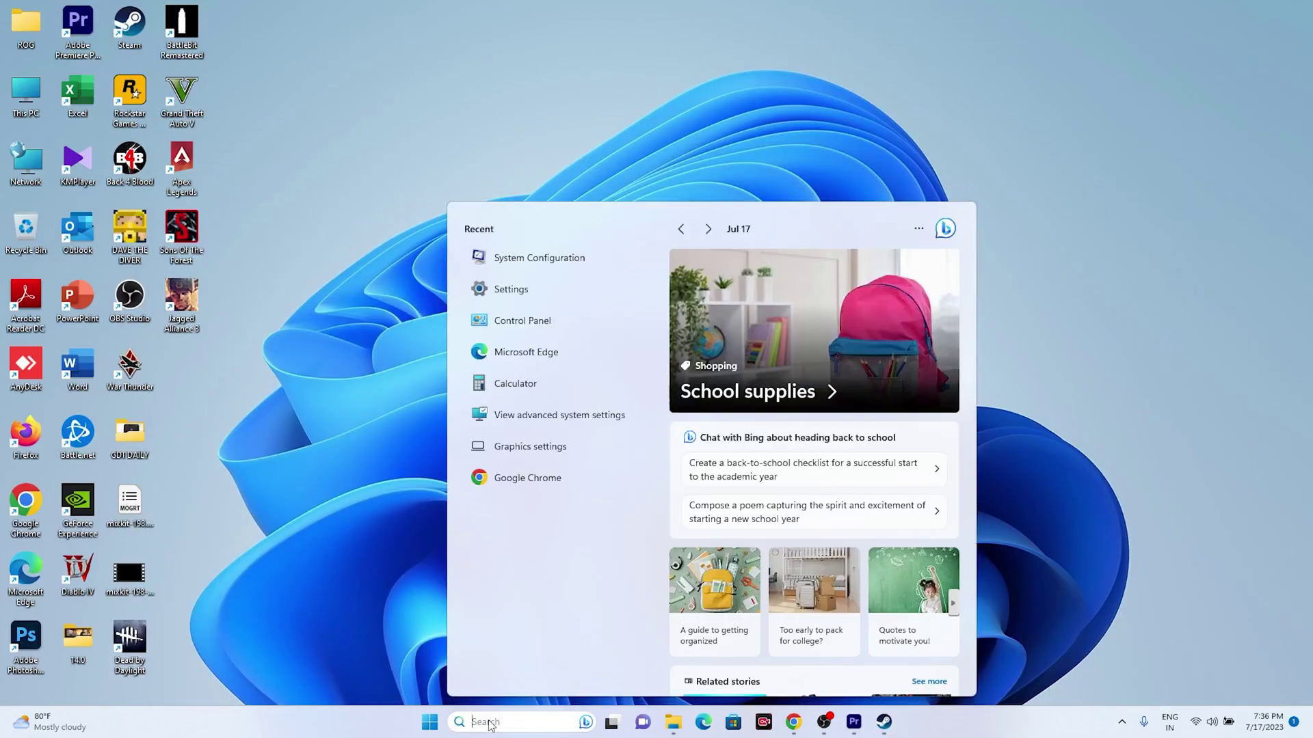
text(settings)
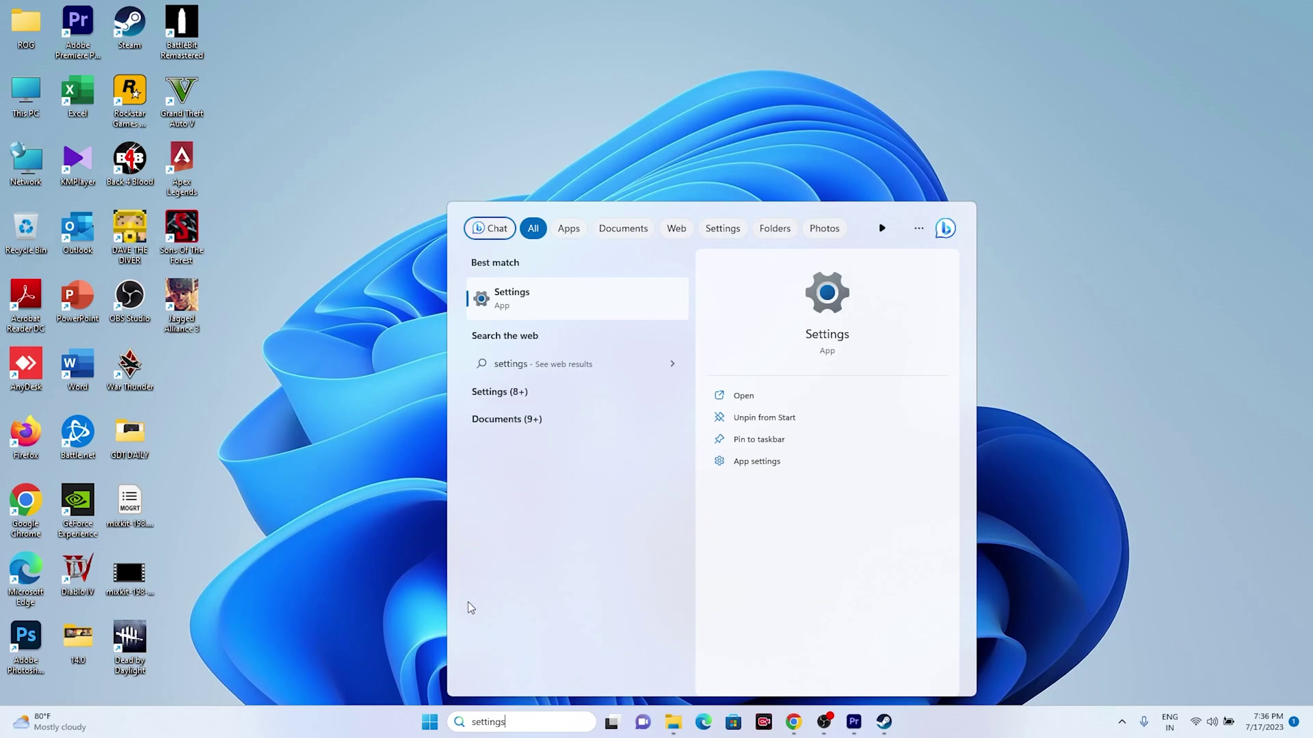
click(543, 307)
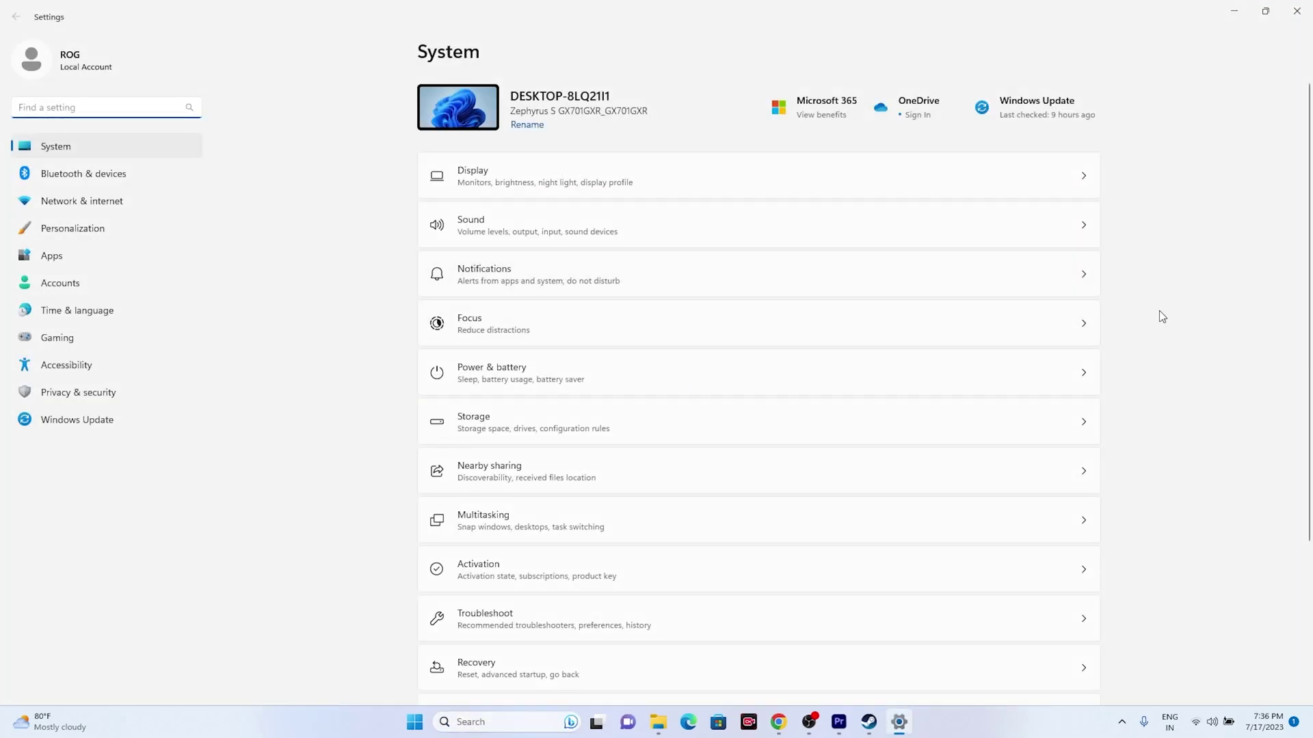
click(89, 151)
scroll(1265, 287, down, 3)
click(650, 421)
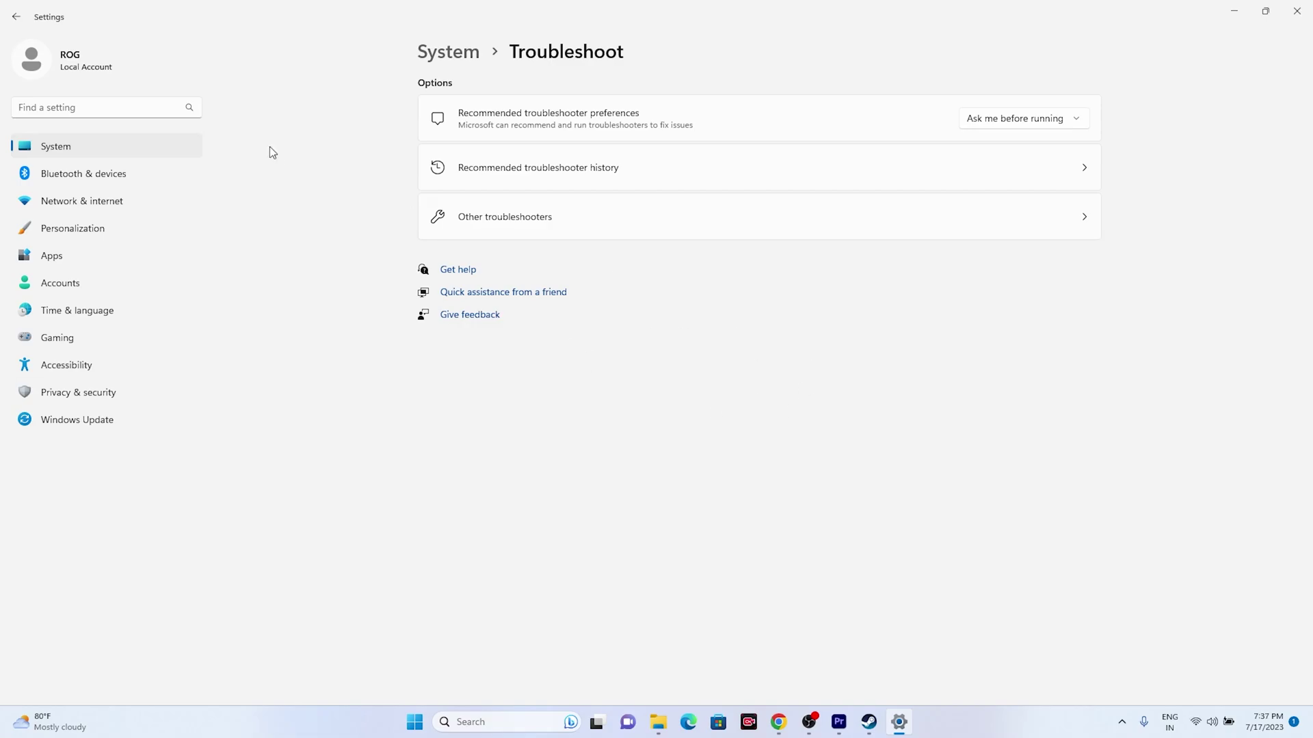
click(16, 17)
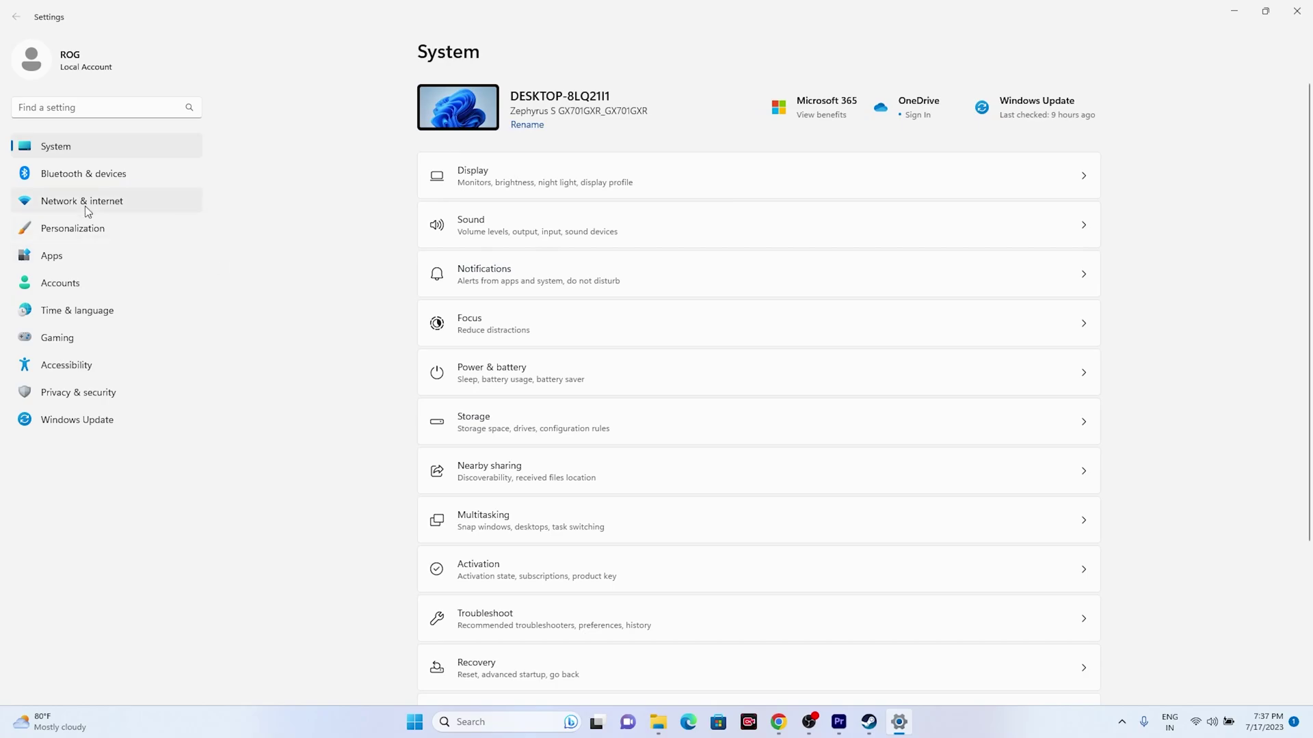
Turn off automatic detection of proxy settings under Network & internet, then close Settings.
click(88, 207)
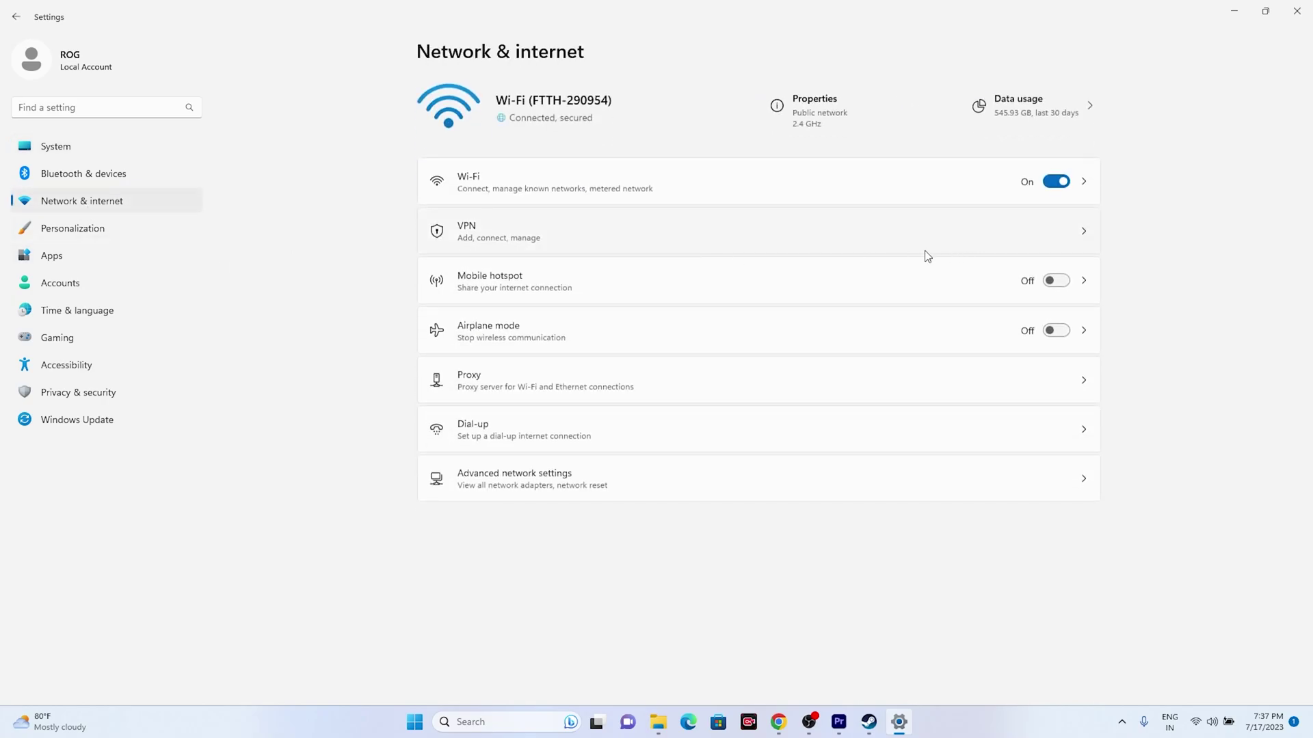
click(502, 377)
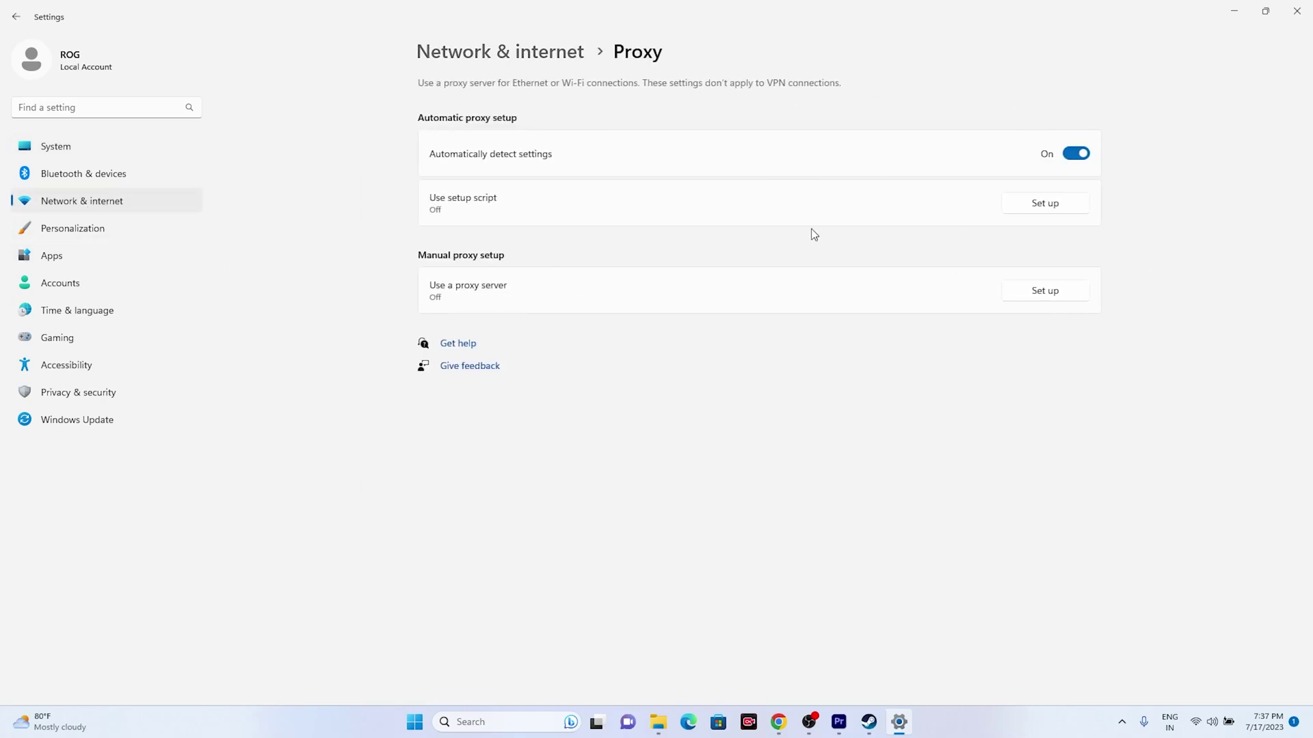
click(1078, 157)
click(17, 17)
click(1296, 12)
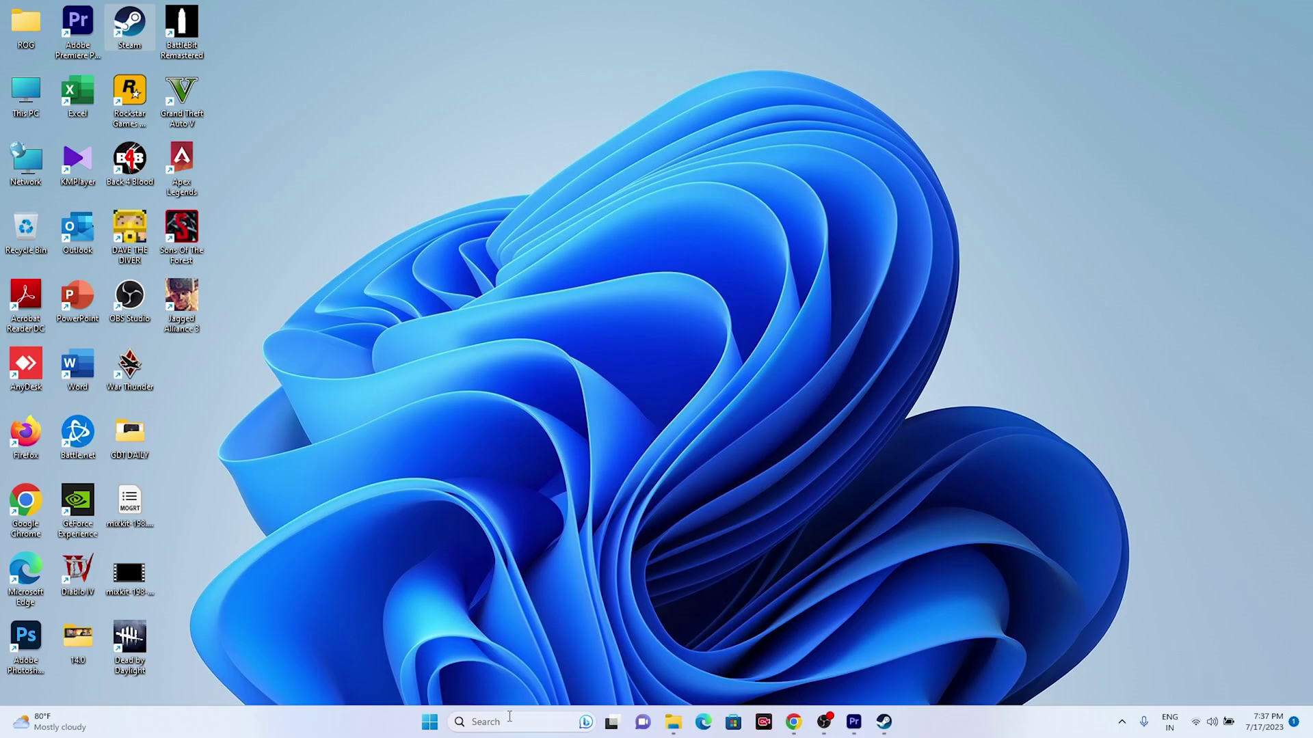
Reopen Windows Settings and show the other troubleshooters under System's Troubleshoot page.
click(509, 722)
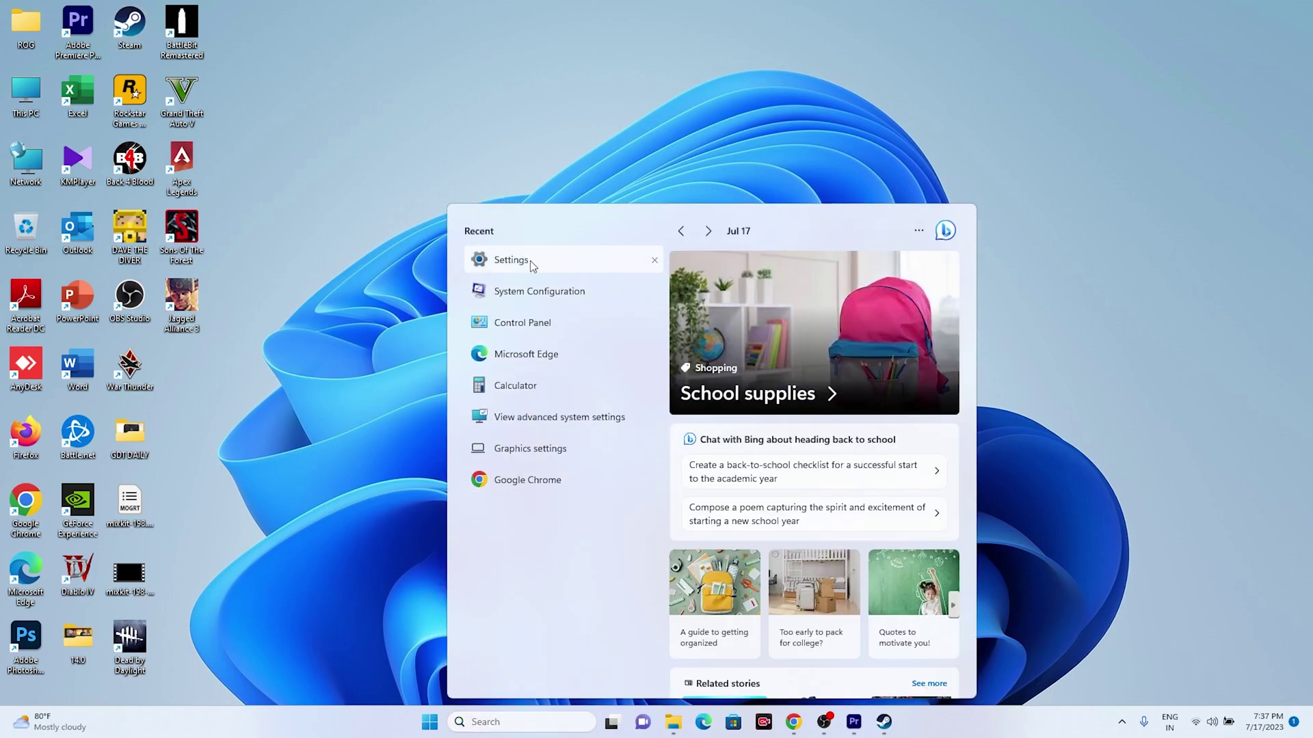
click(531, 260)
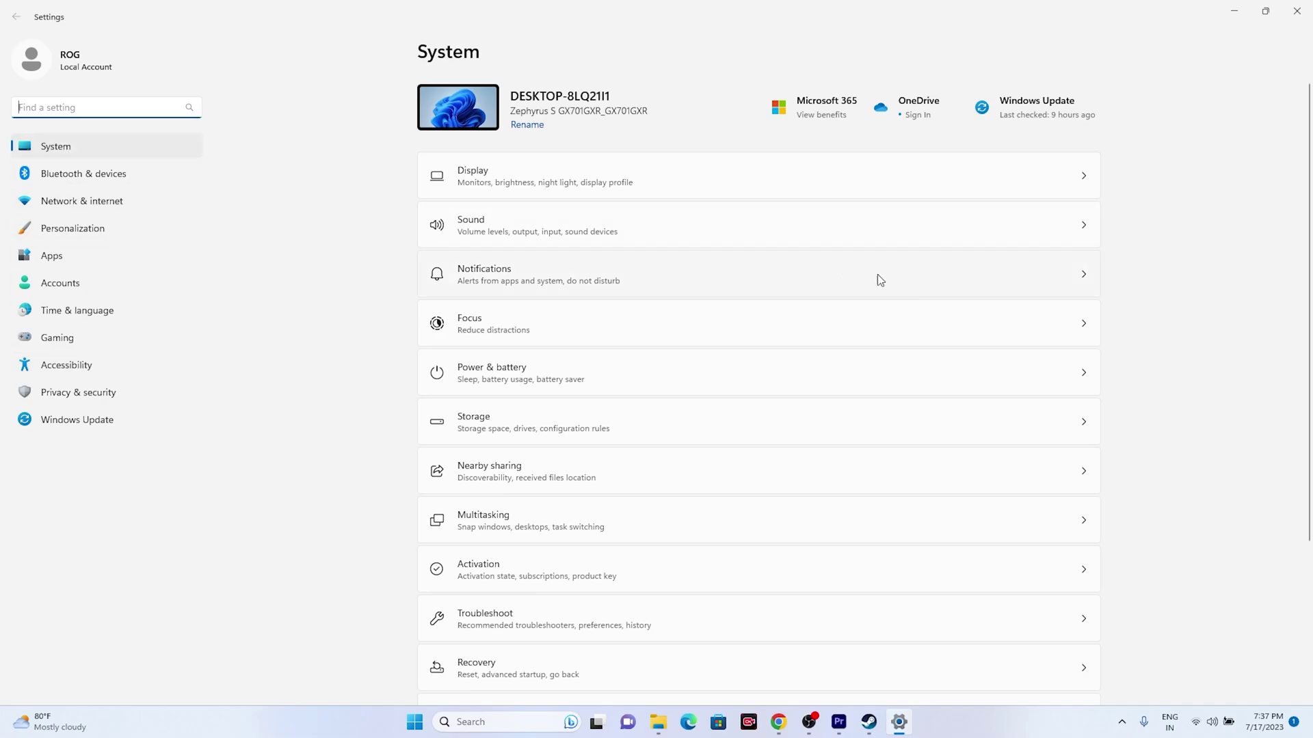
scroll(889, 284, down, 3)
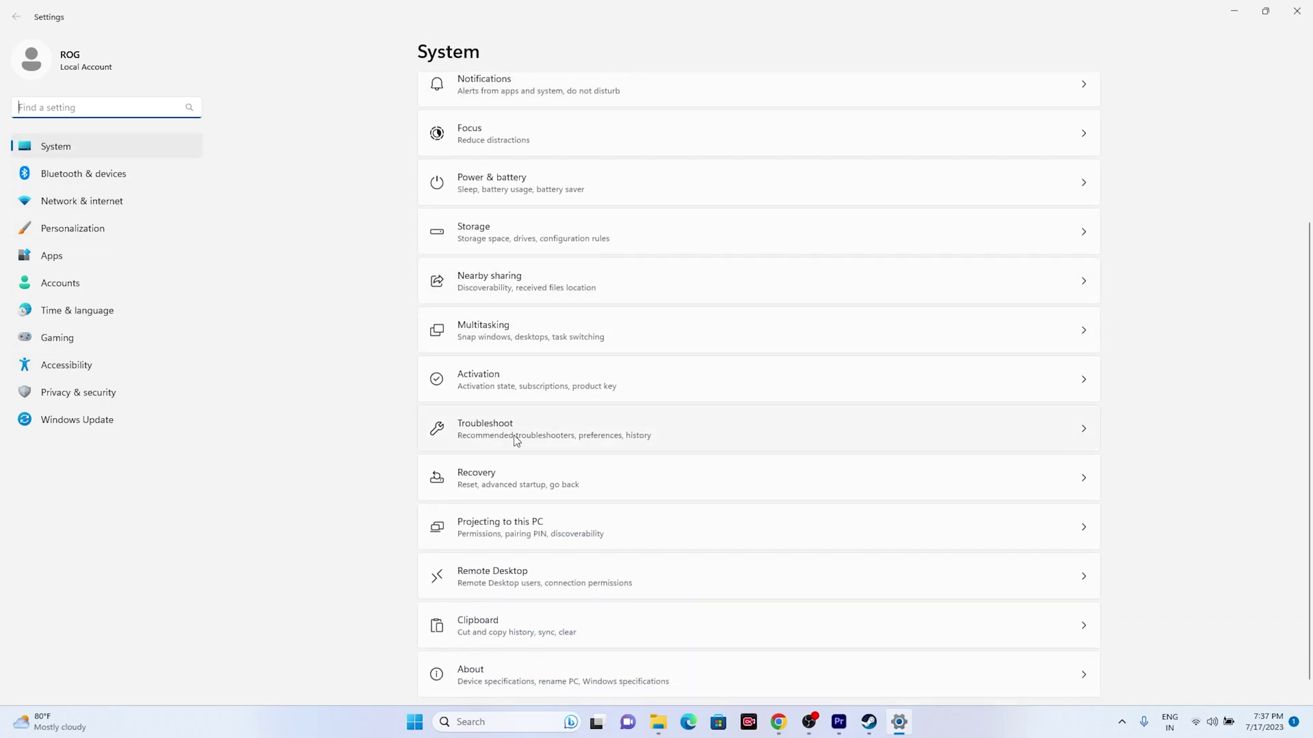
click(516, 440)
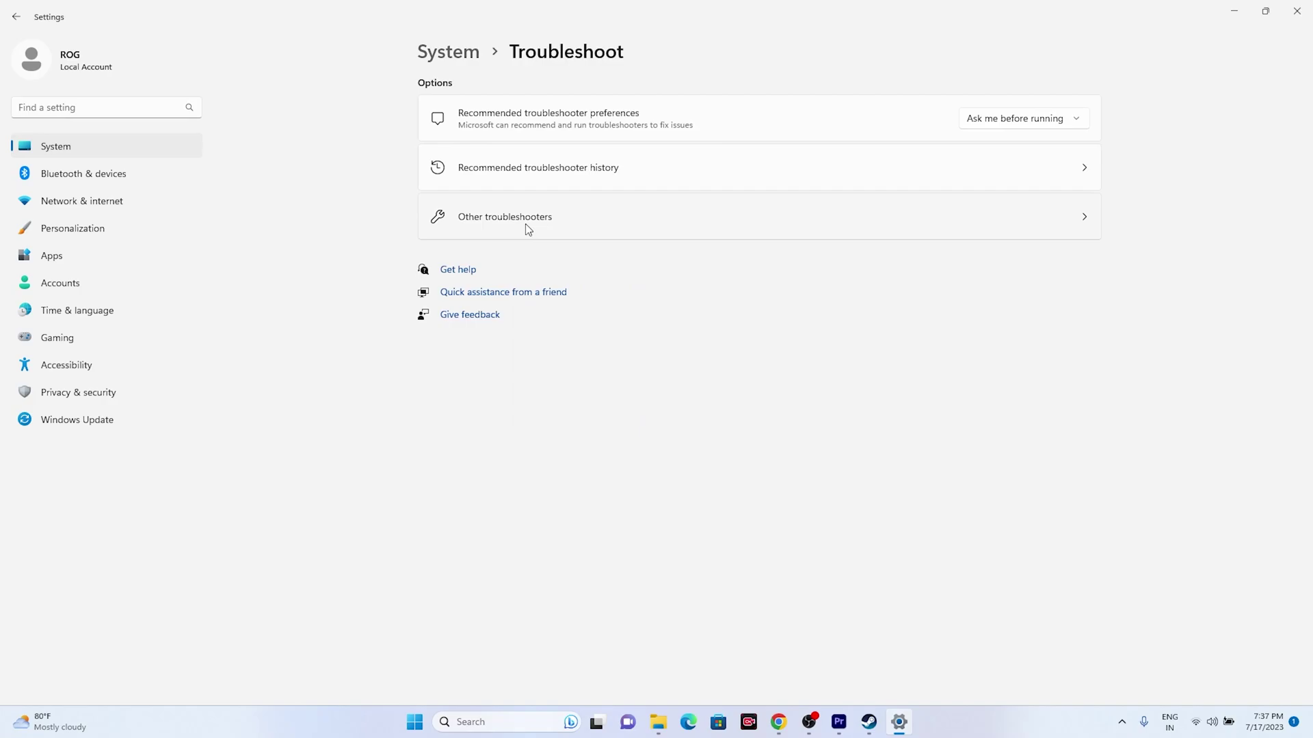
click(528, 229)
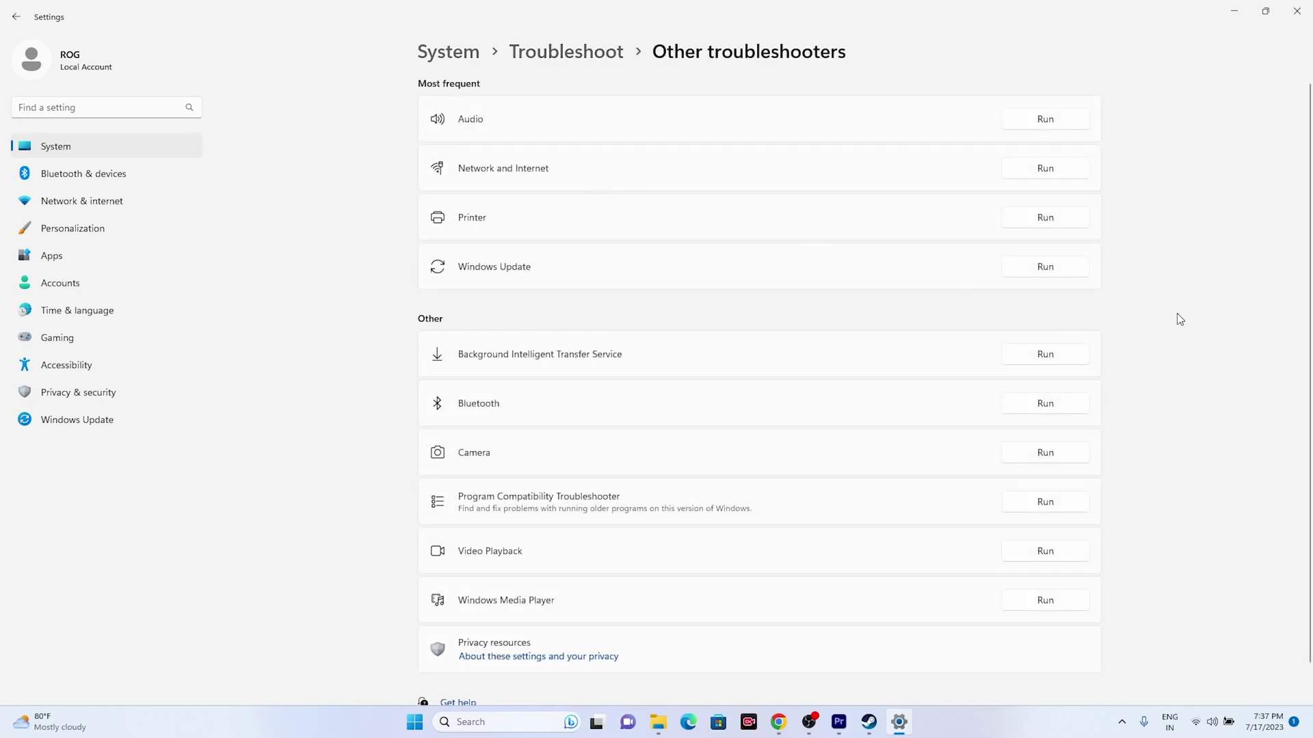
Launch the Network and Internet troubleshooter and close its window.
scroll(1205, 311, down, 1)
scroll(1205, 311, up, 1)
click(1057, 175)
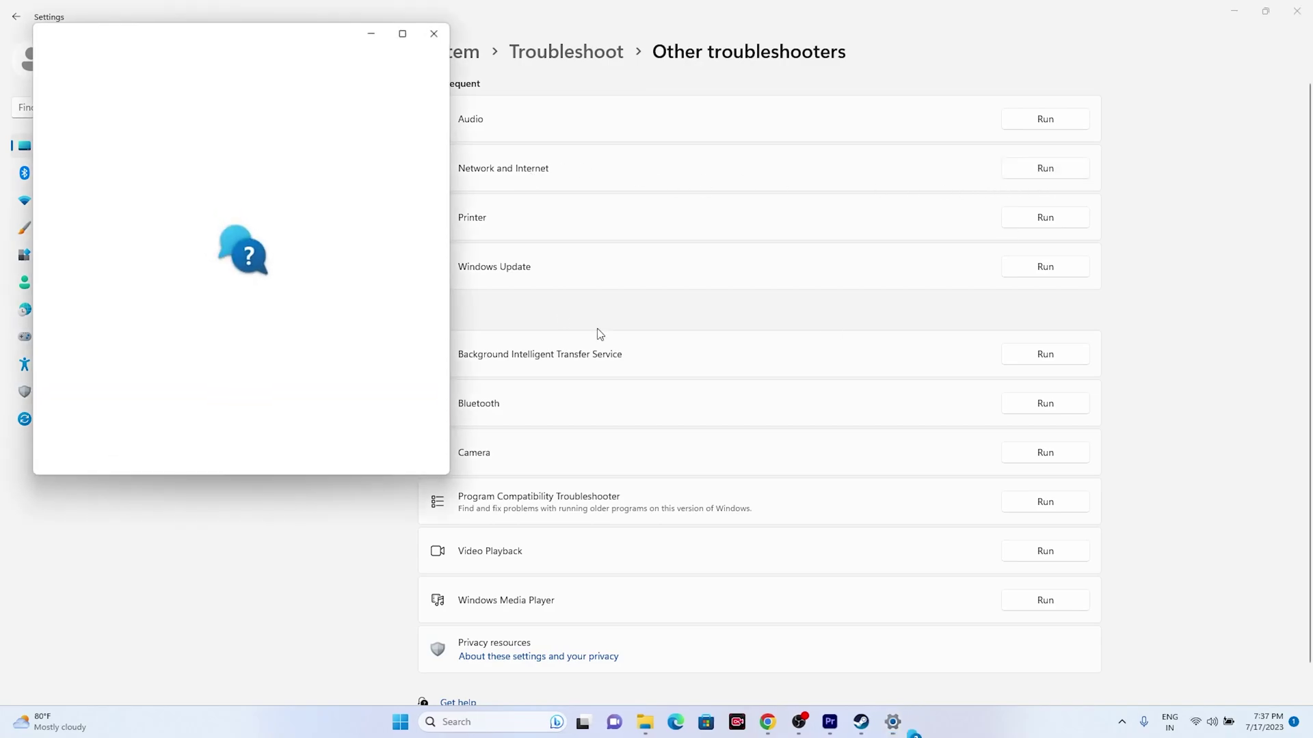
click(433, 35)
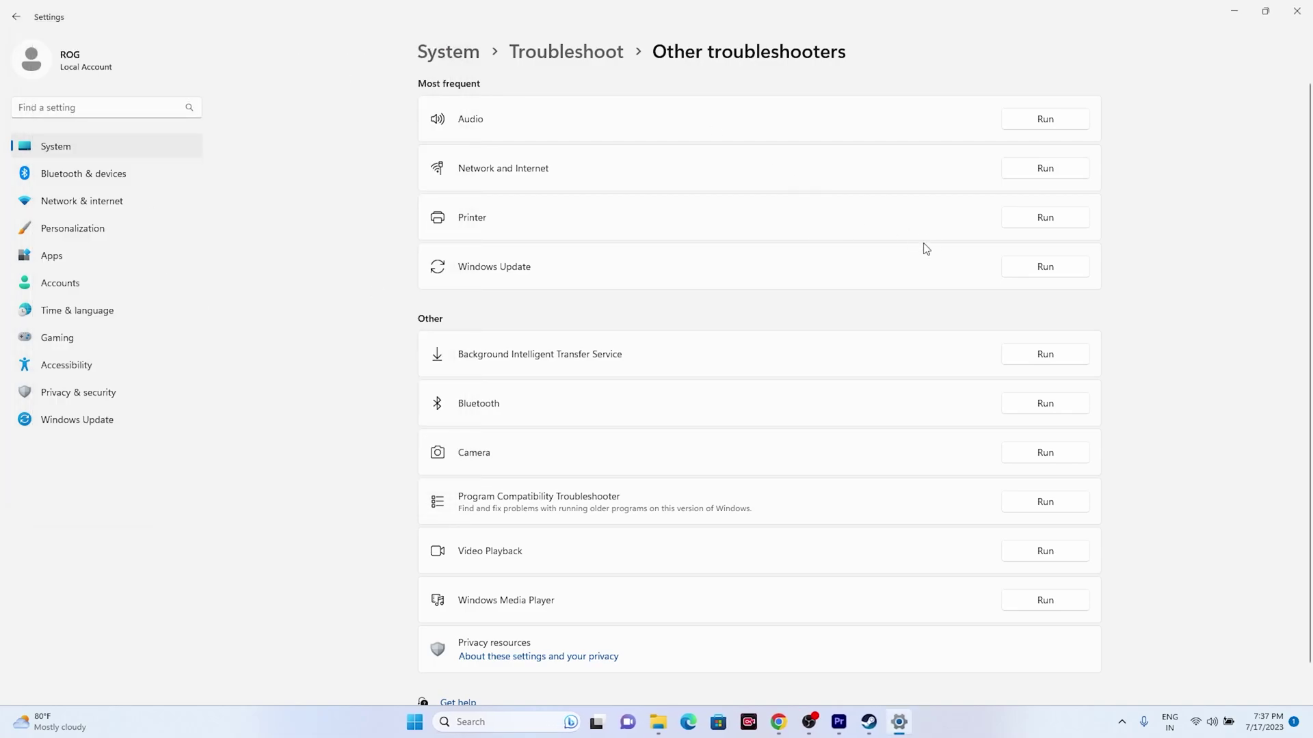
Close Settings, view BattleBit Remastered's library page in Steam and minimize the Steam window.
click(1296, 11)
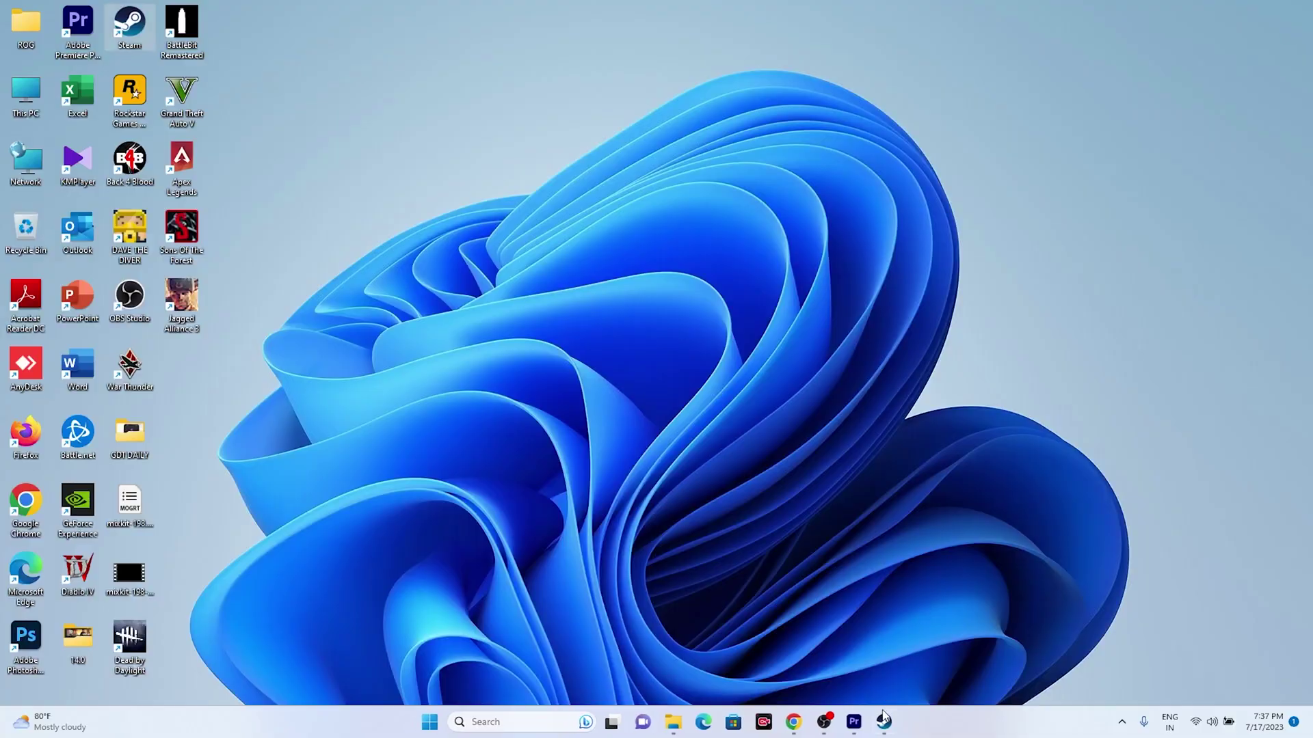
click(884, 722)
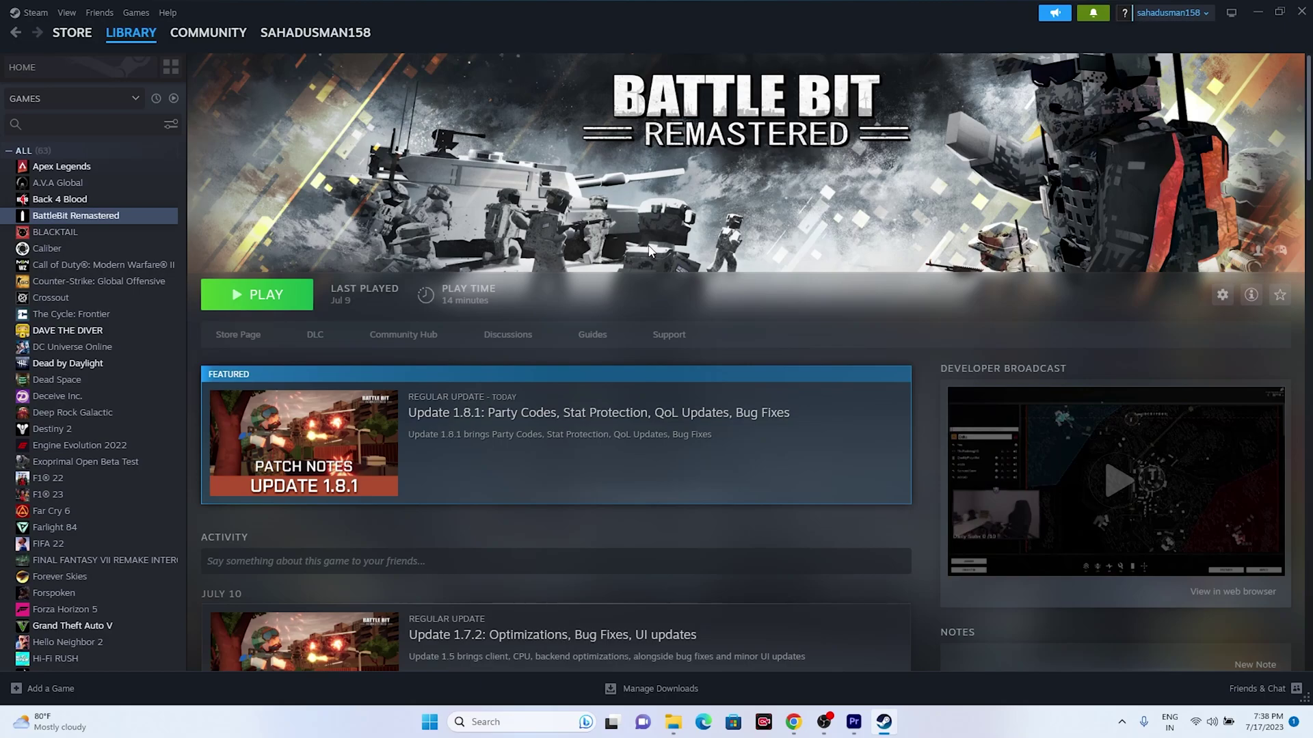
click(1257, 18)
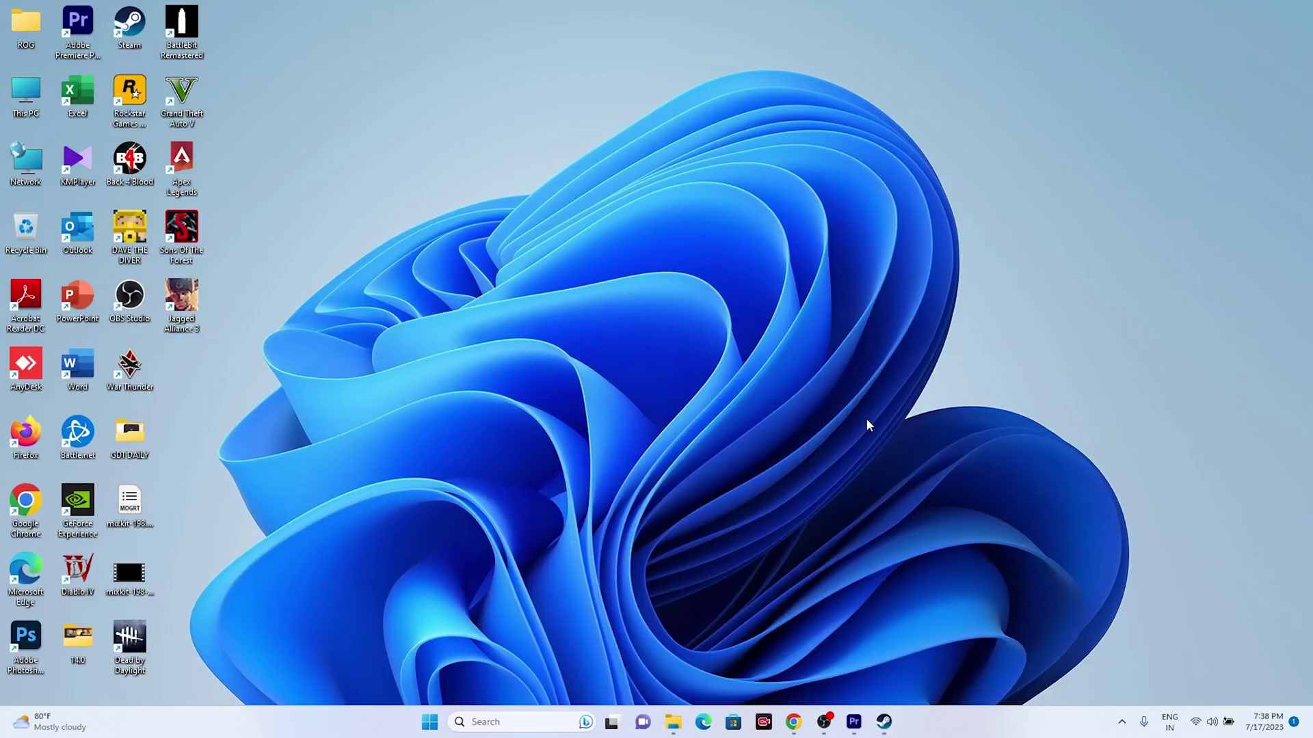
Search Windows for "settings", view the Network reset page under Advanced network settings, and close Settings without resetting.
click(499, 722)
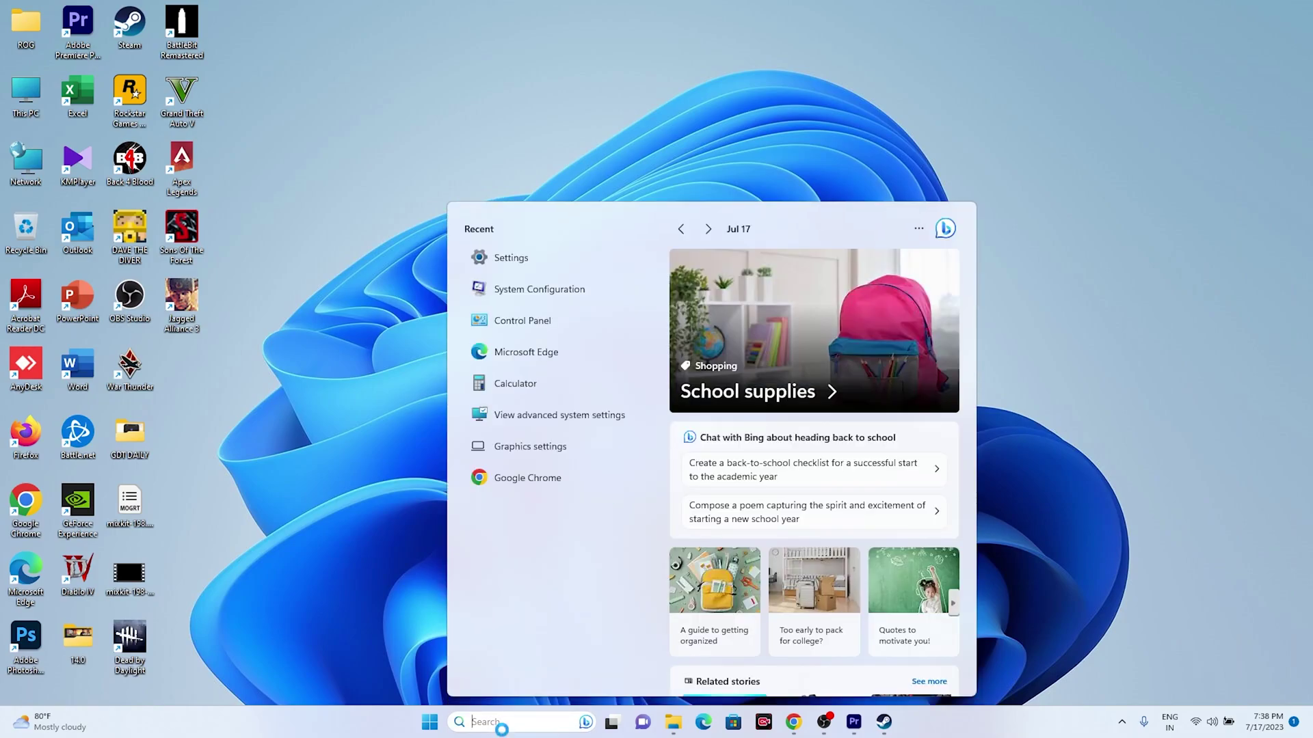
text(settings)
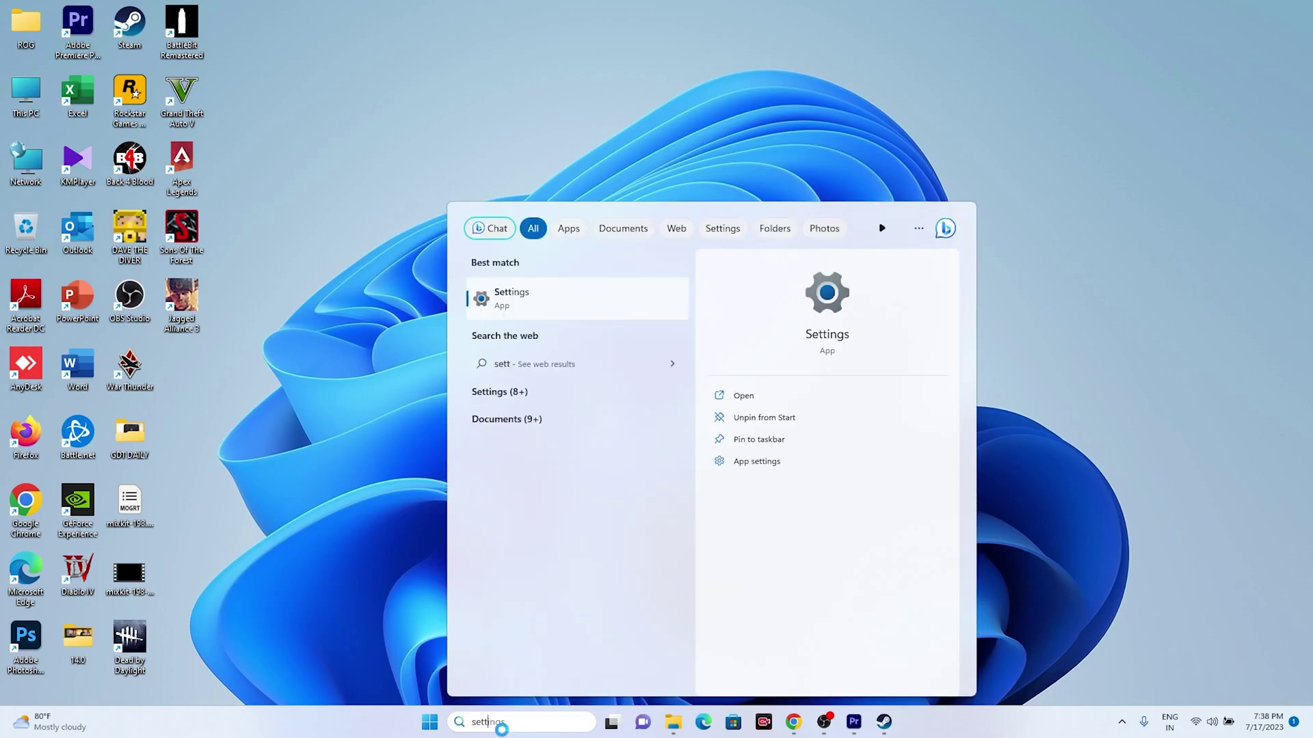
click(600, 312)
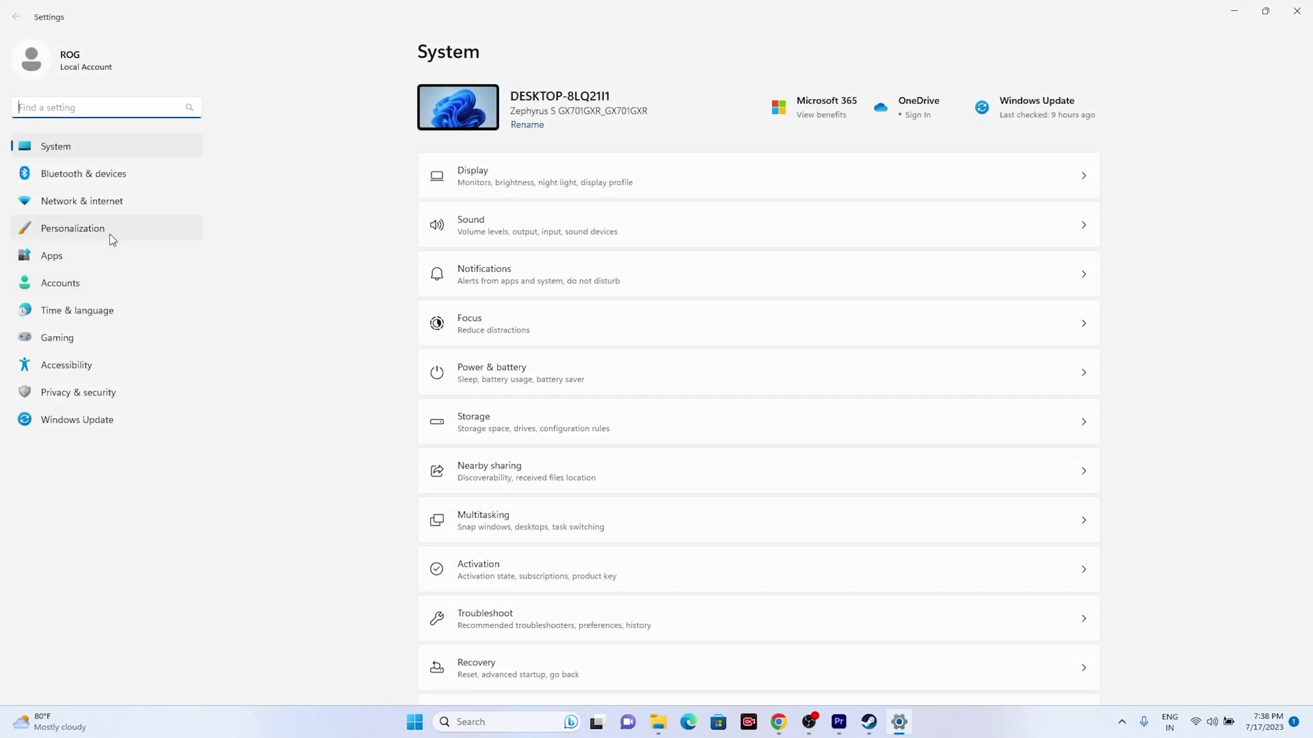
click(104, 205)
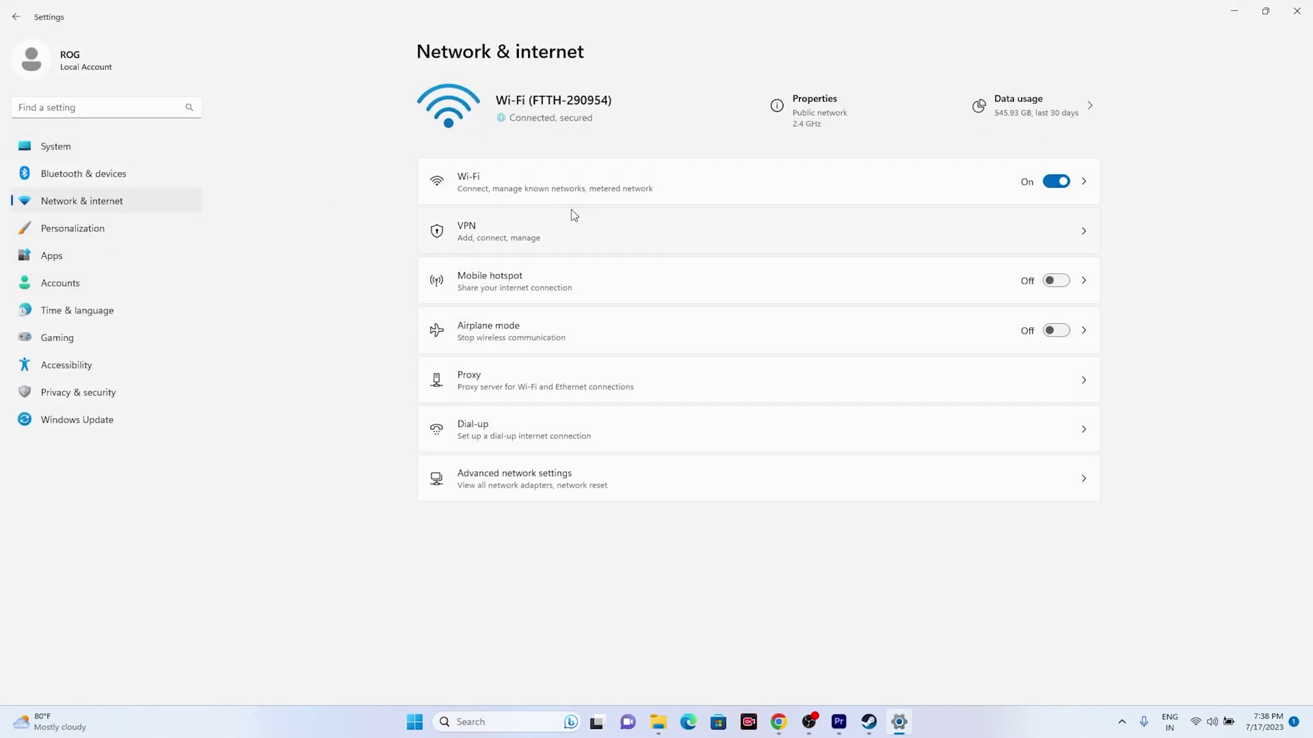
click(560, 472)
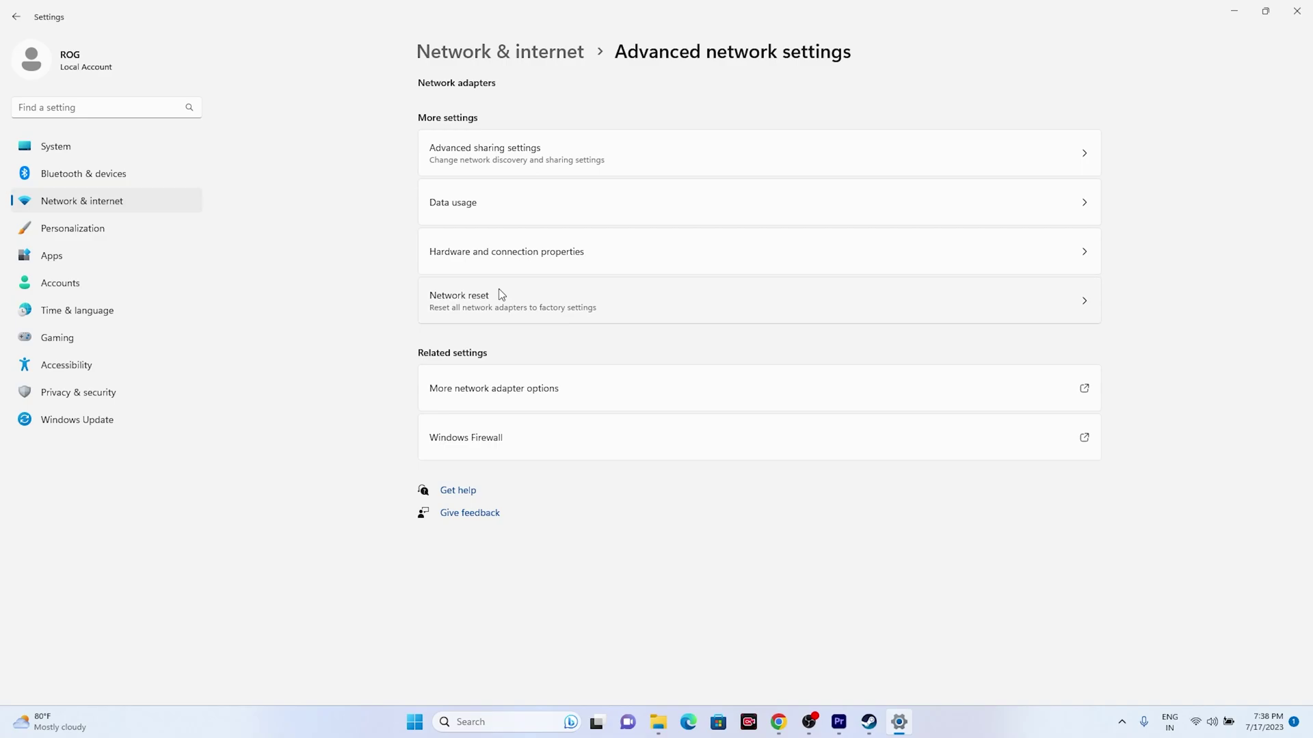
click(1072, 311)
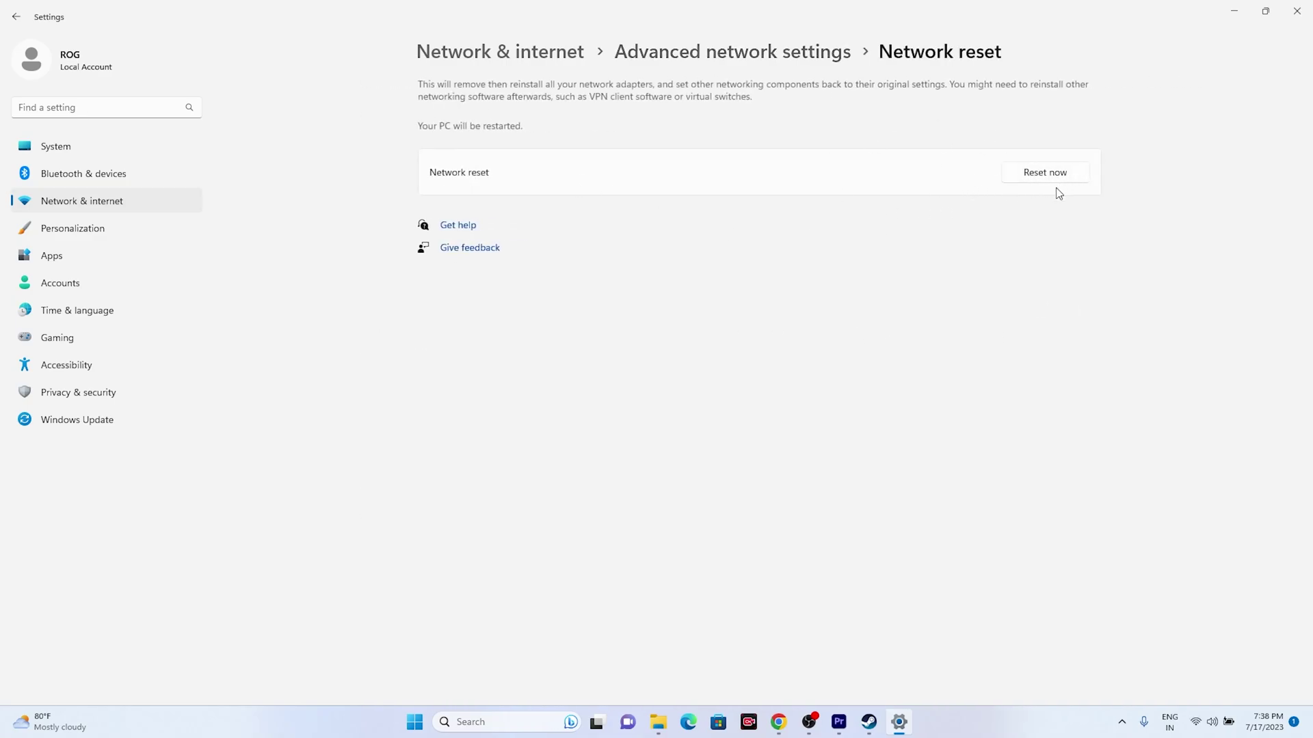
click(1298, 12)
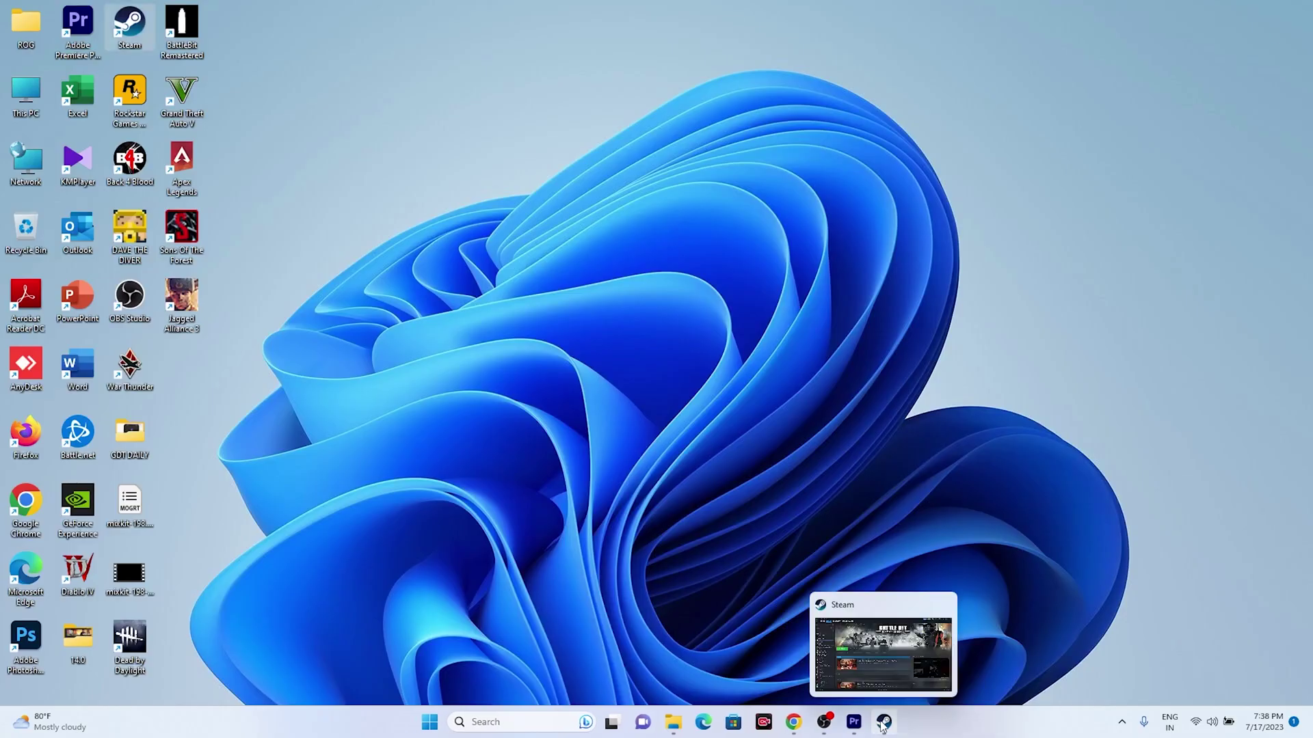
Switch to Steam, view the available Wi-Fi networks in Windows quick settings, dismiss the list and minimize Steam.
click(883, 725)
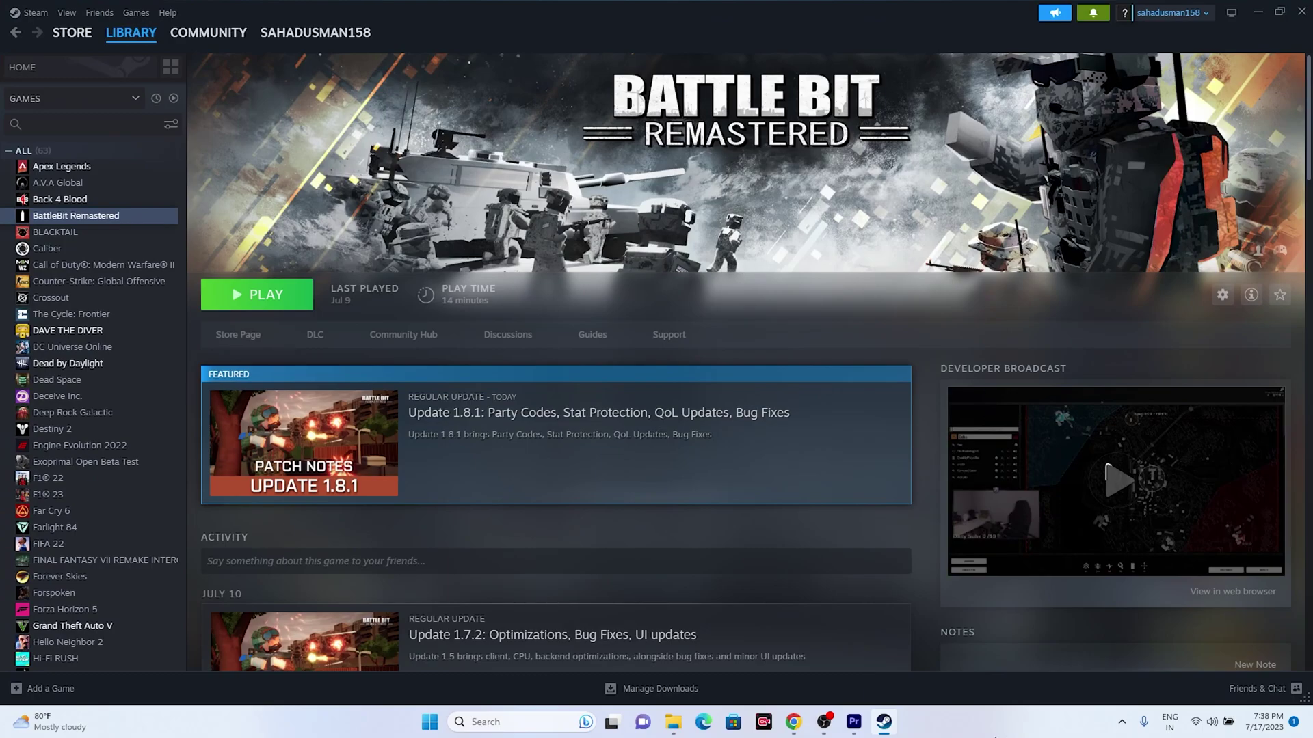
click(1195, 725)
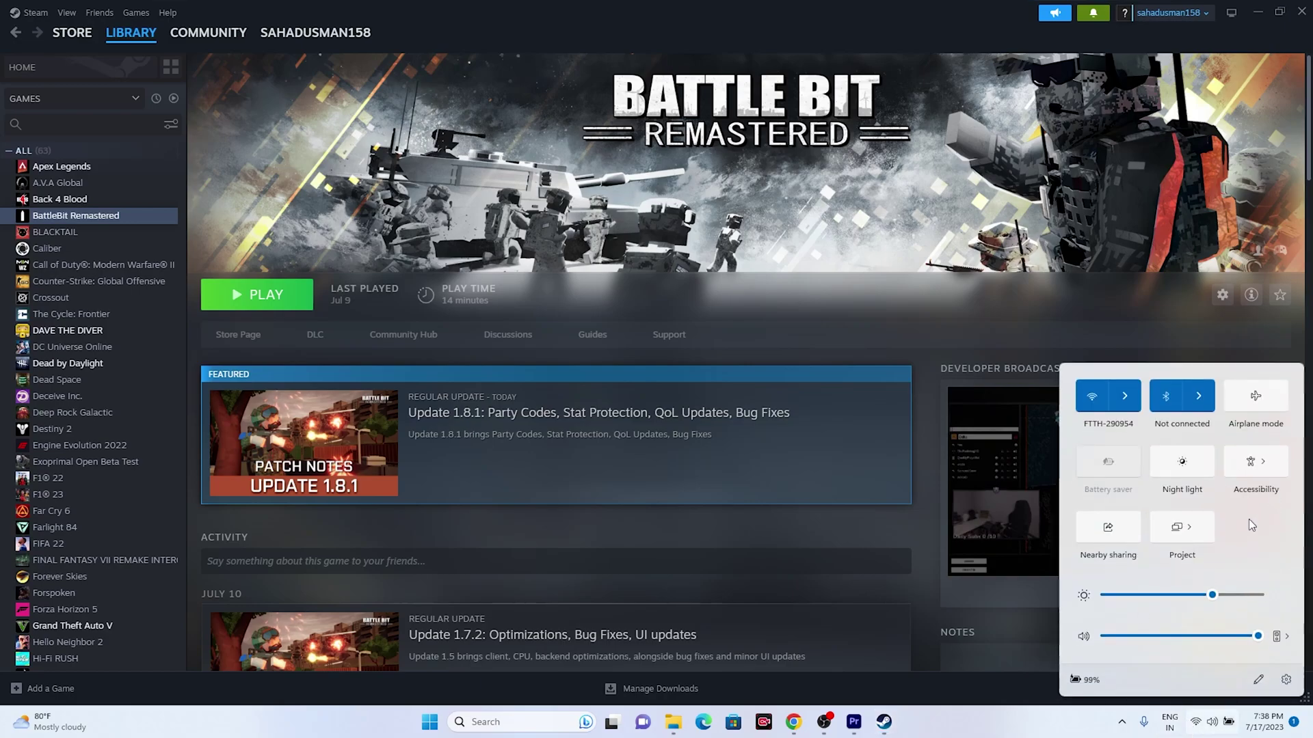
click(1122, 397)
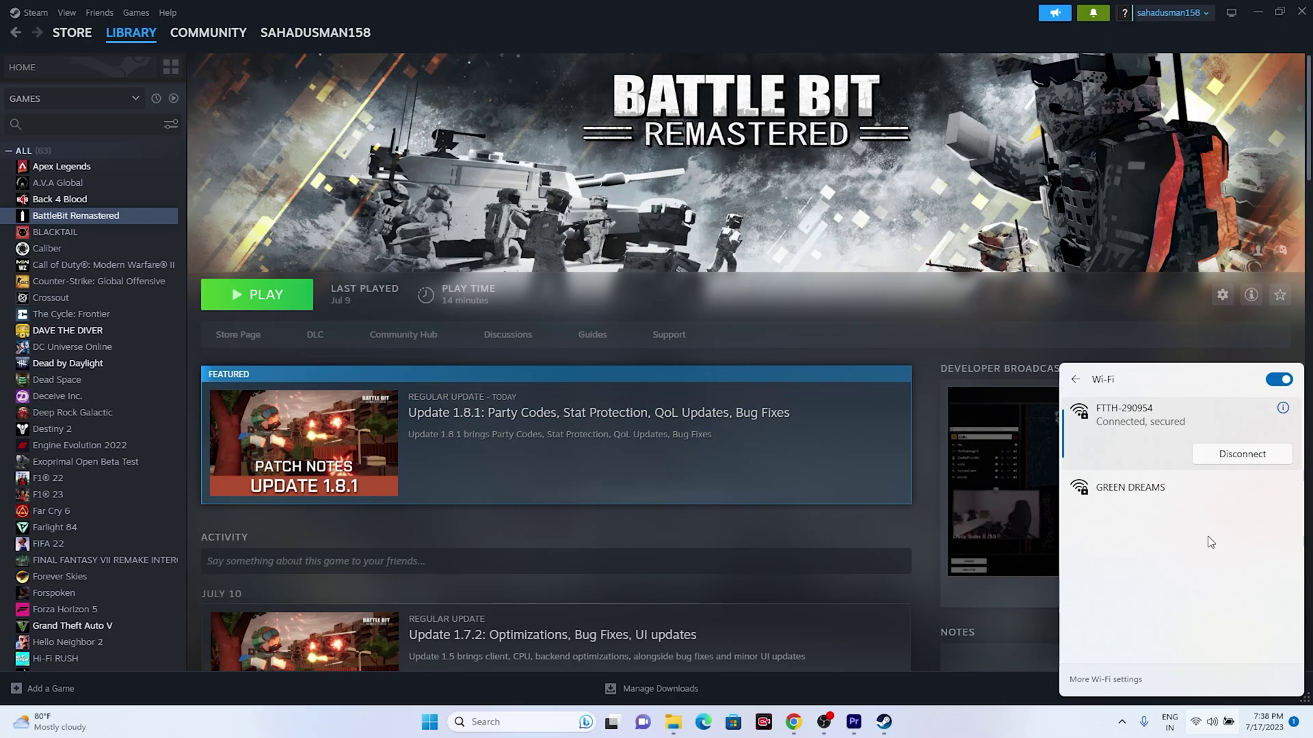
click(1024, 729)
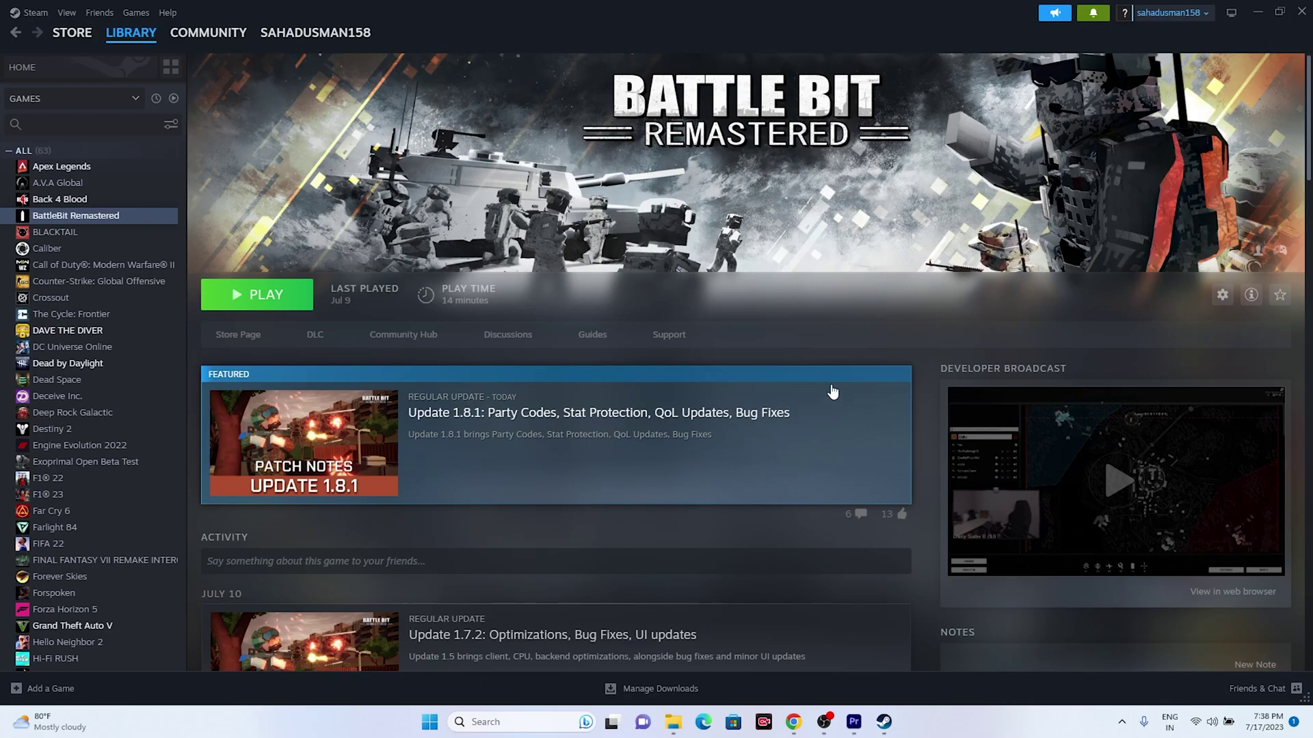
click(1257, 11)
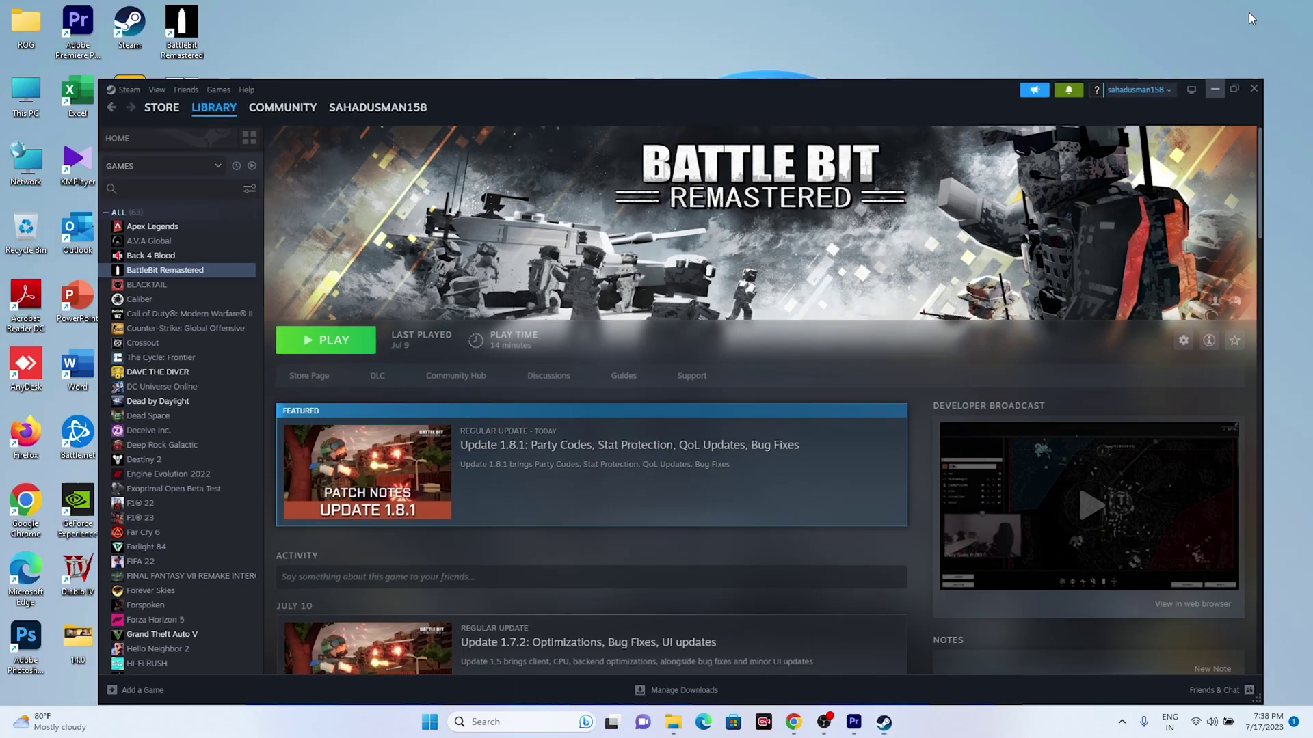
Reopen Windows Settings, view the Windows Update page, close Settings and switch back to Steam.
click(482, 730)
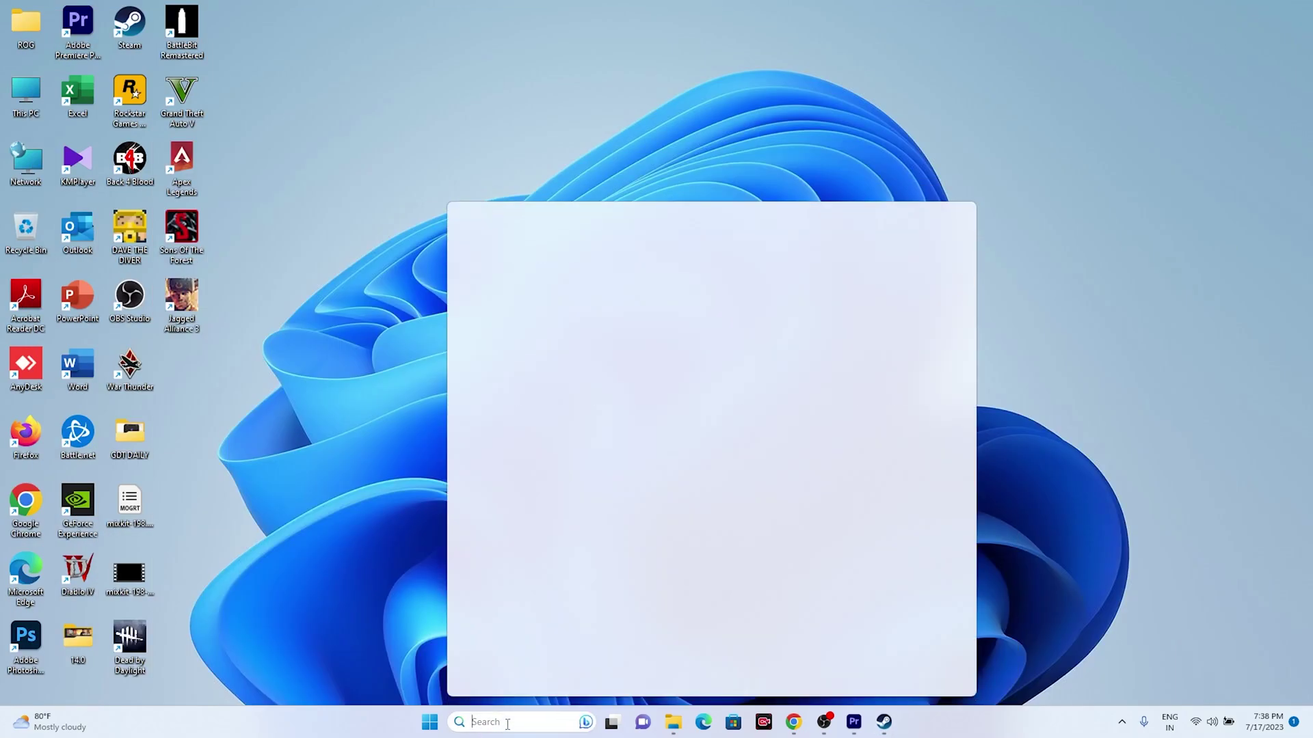
click(527, 267)
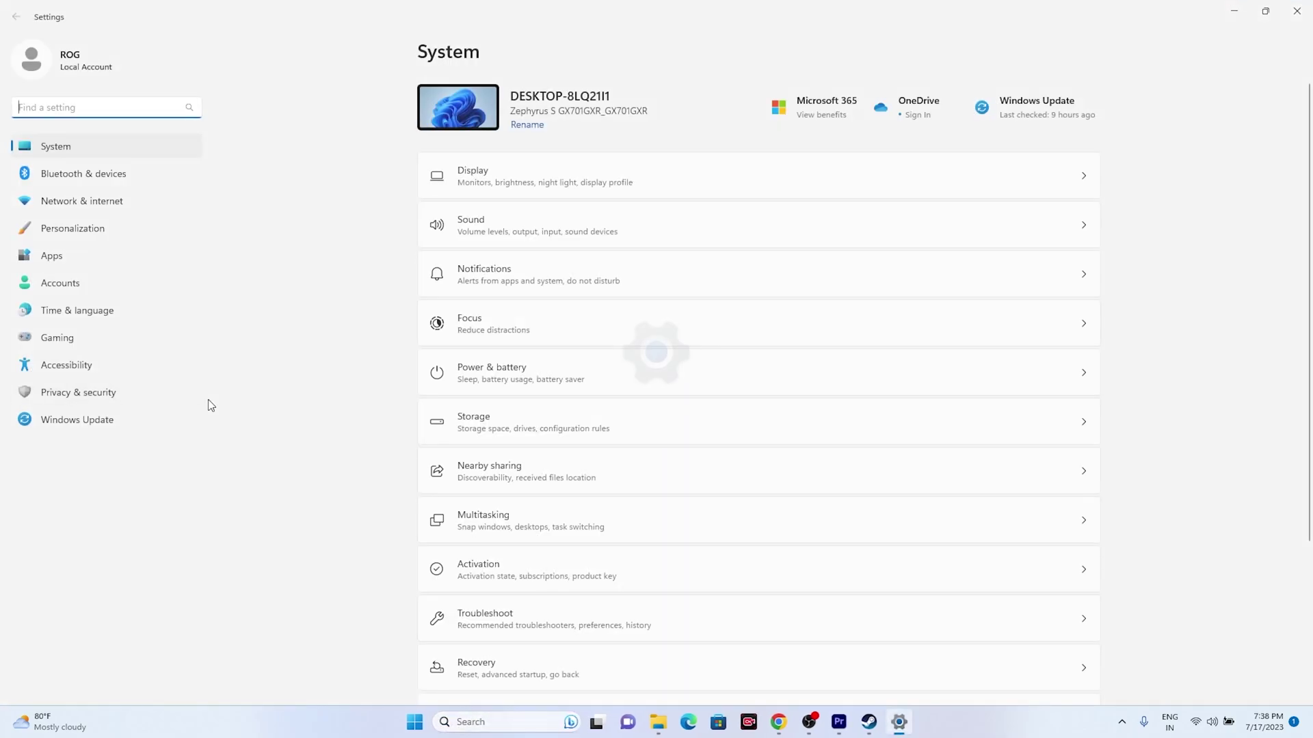
click(121, 422)
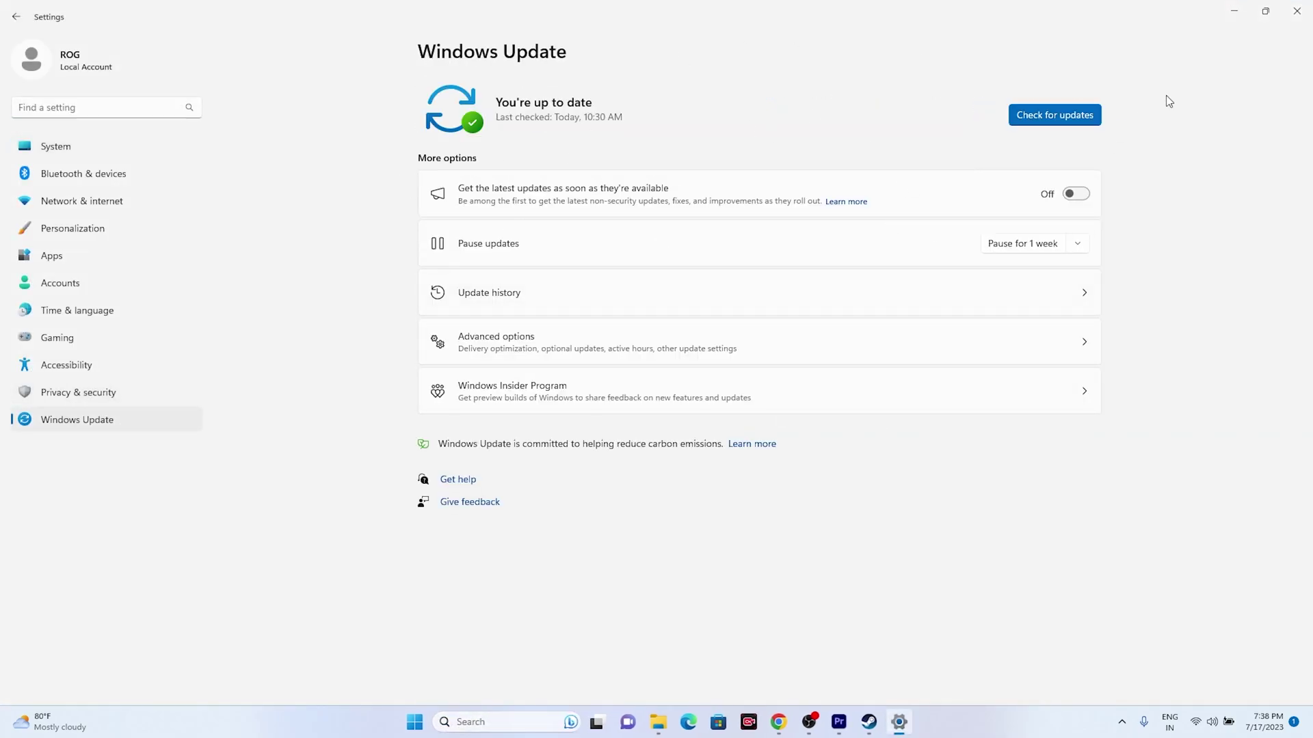
click(1300, 11)
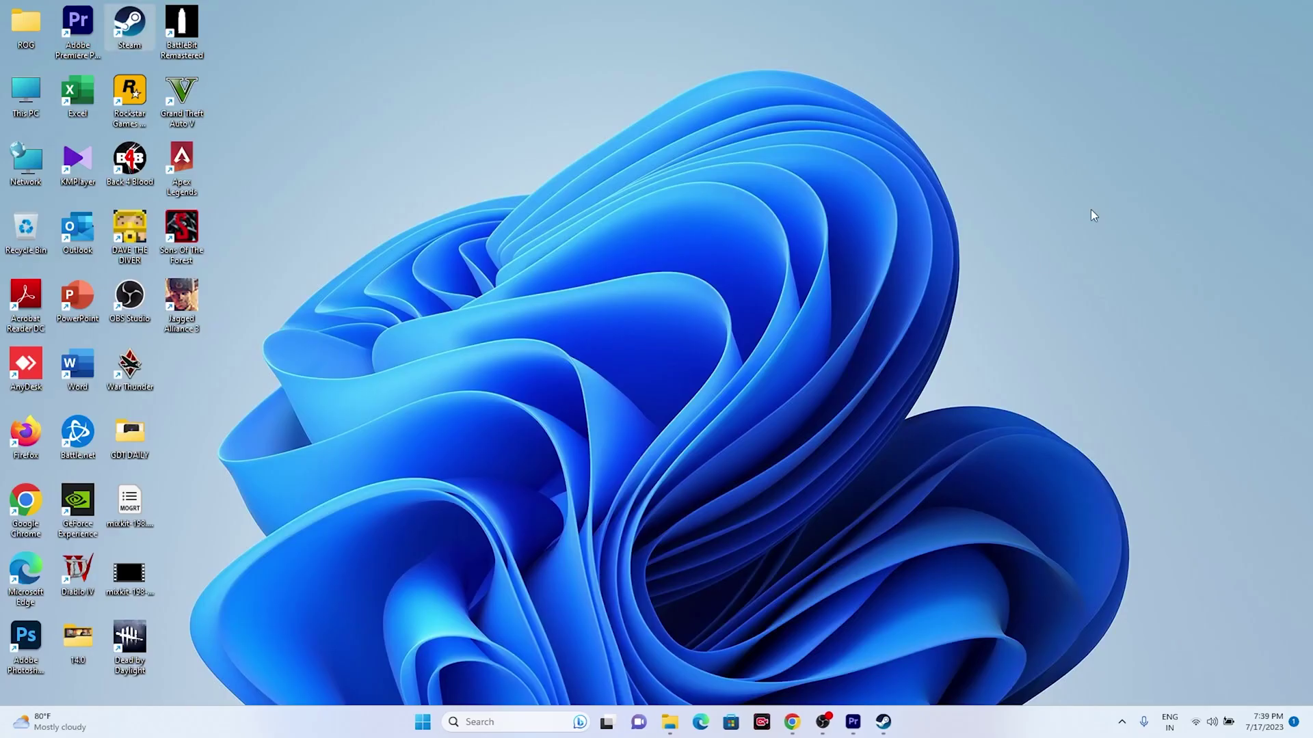
click(883, 722)
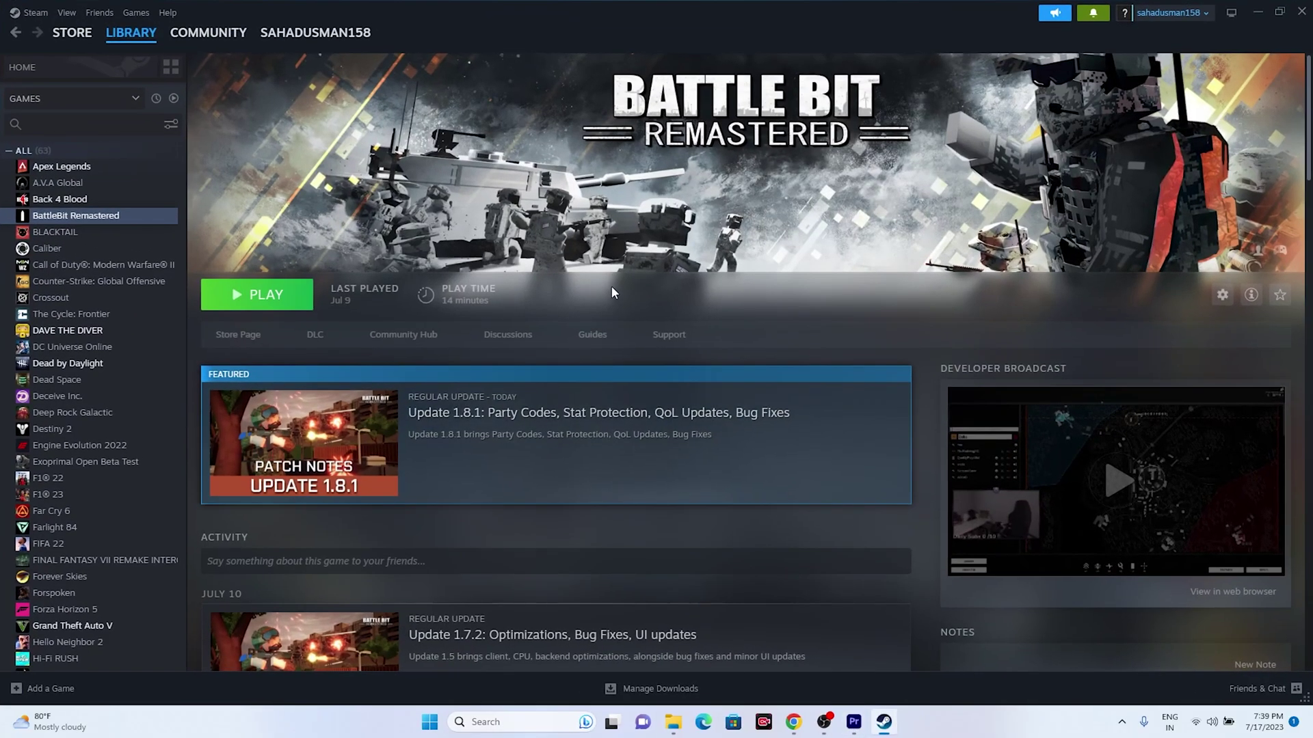